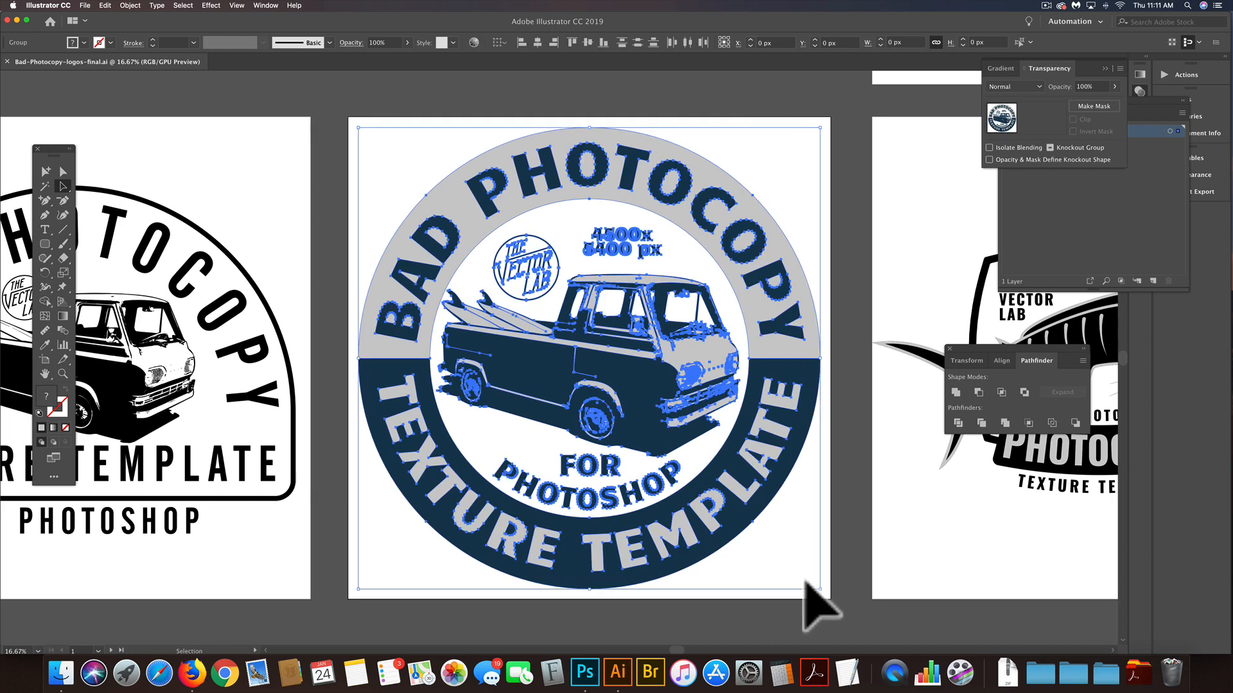
Copy the circular badge artwork, switch to Photoshop, and hide Layer 1 inside the template's add-your-art smart object.
key(a)
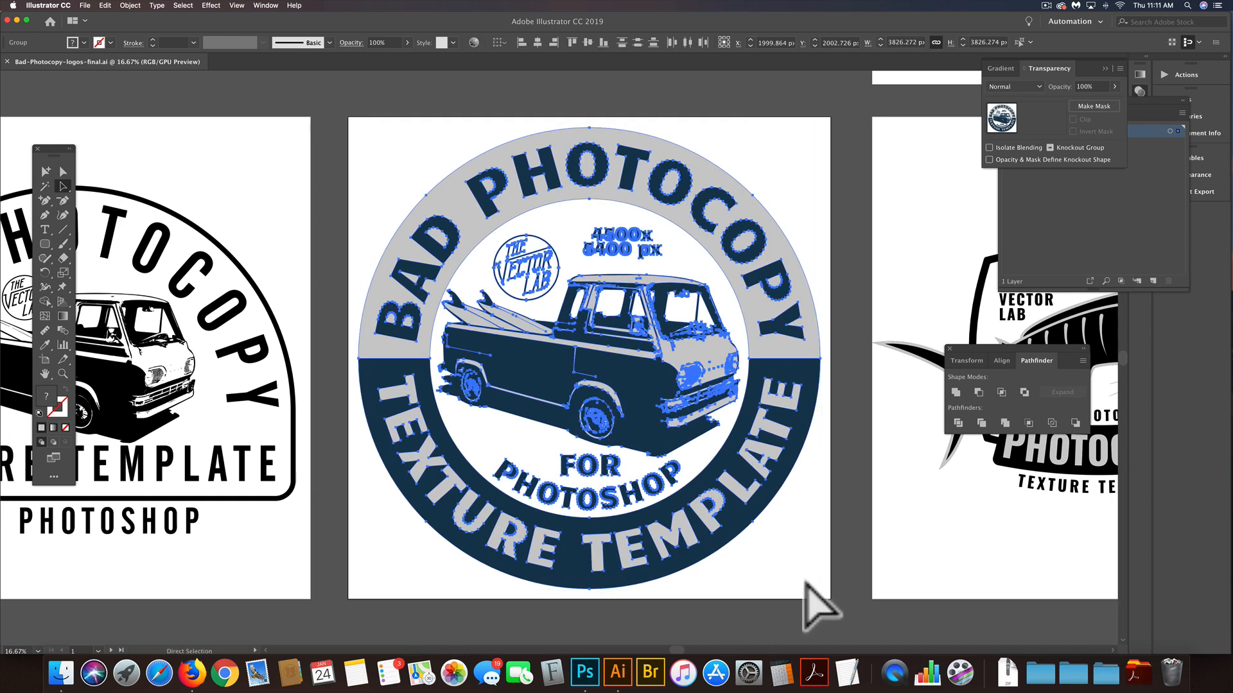
click(585, 672)
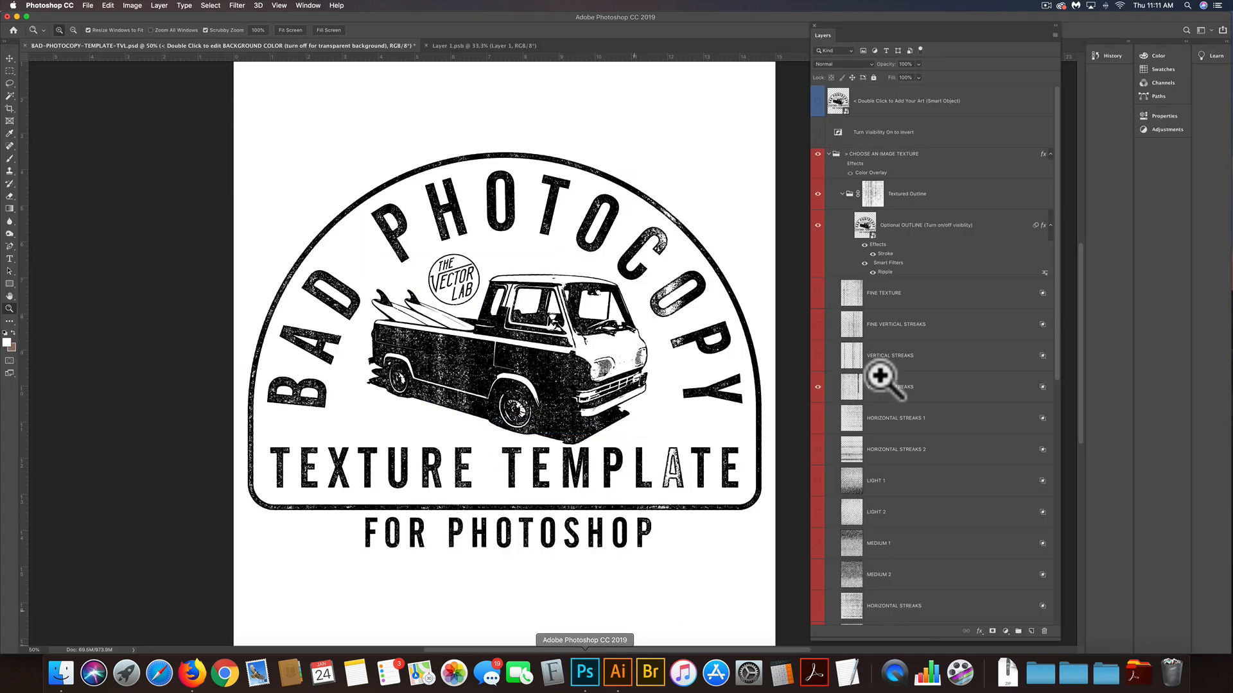
double_click(838, 102)
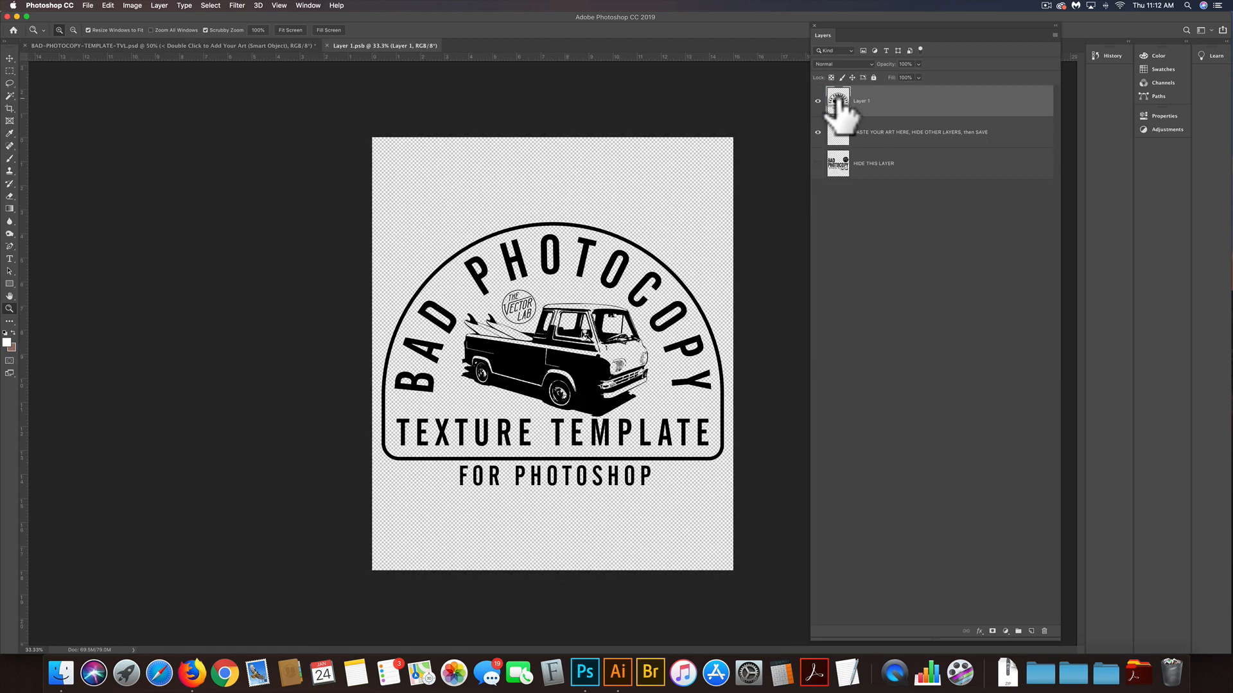
click(817, 100)
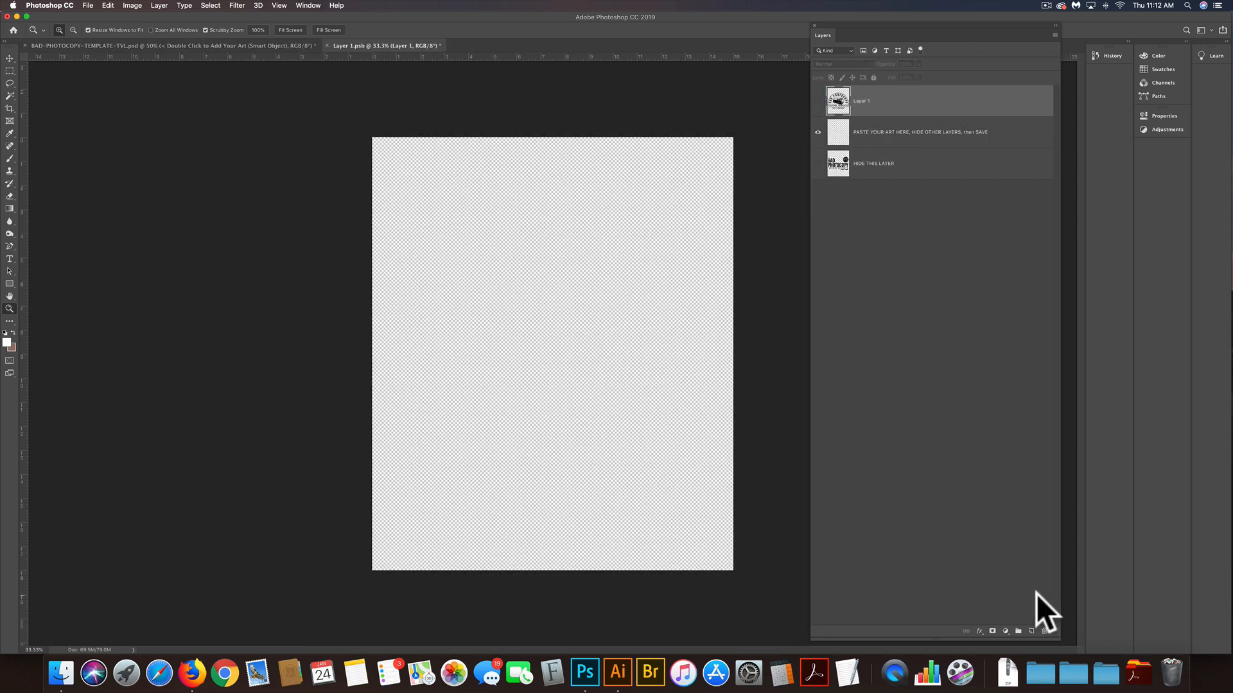
Paste the two-color badge as pixels, scale it to about 14.17 in wide, and save the smart object.
key(cmd+v)
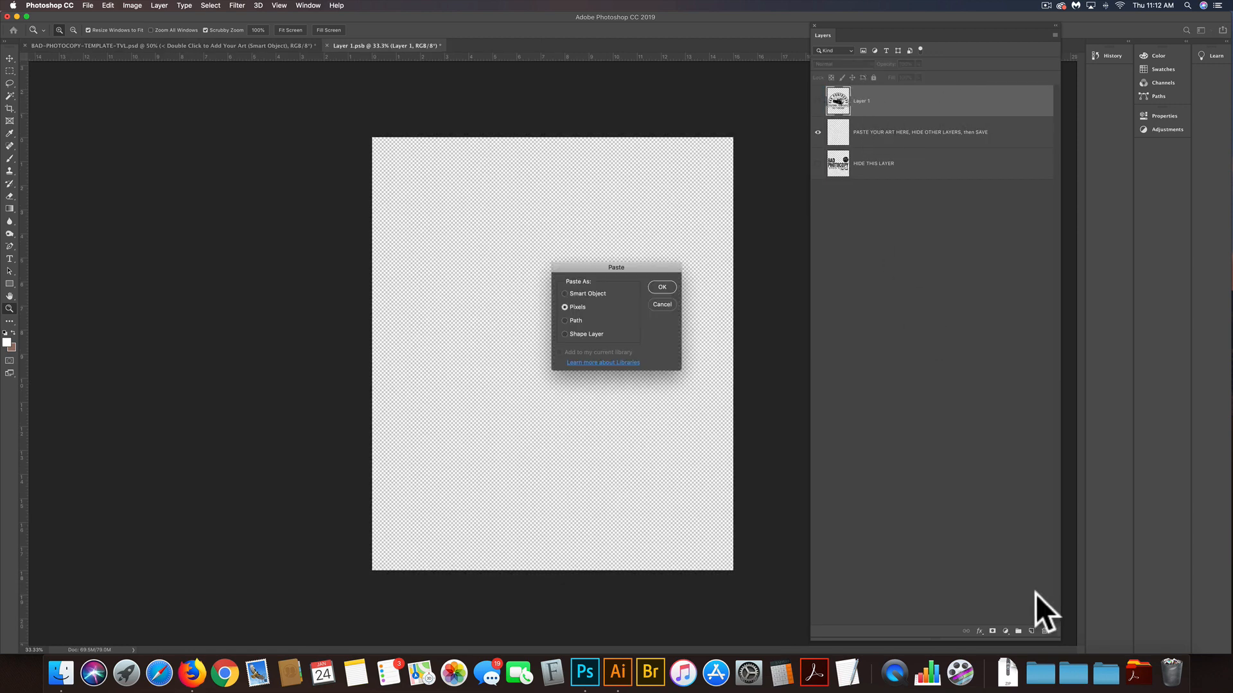
click(661, 286)
drag(722, 188, 723, 186)
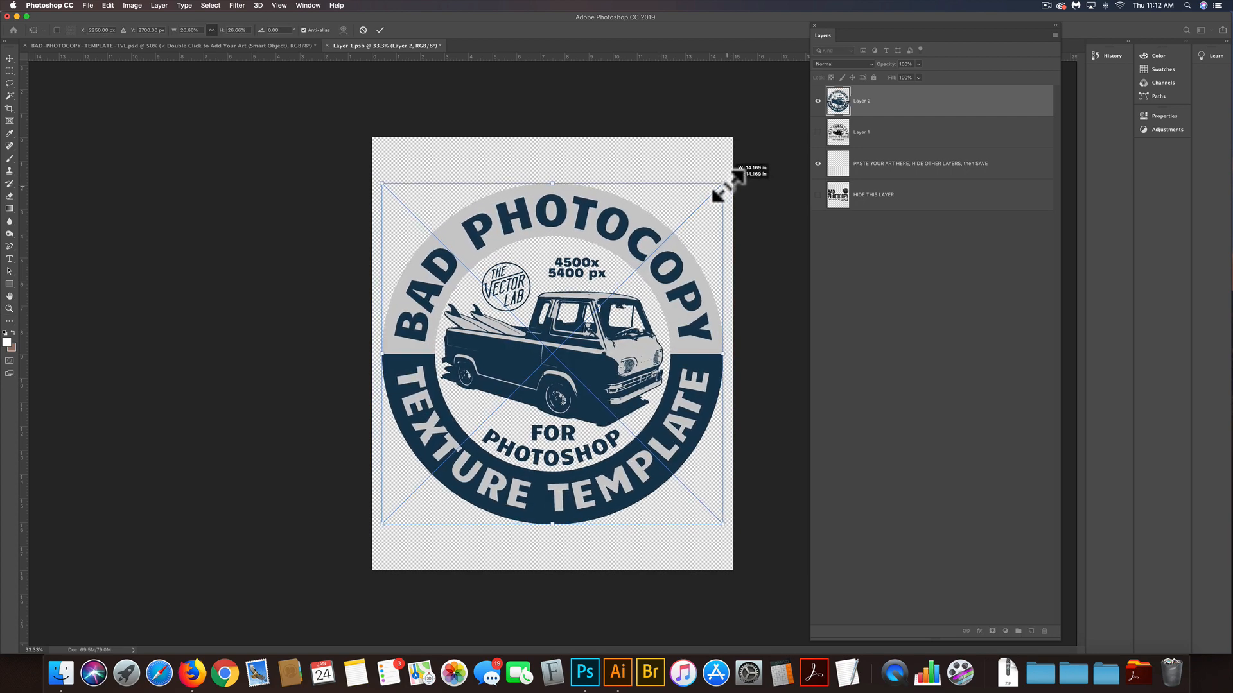
key(Return)
key(z)
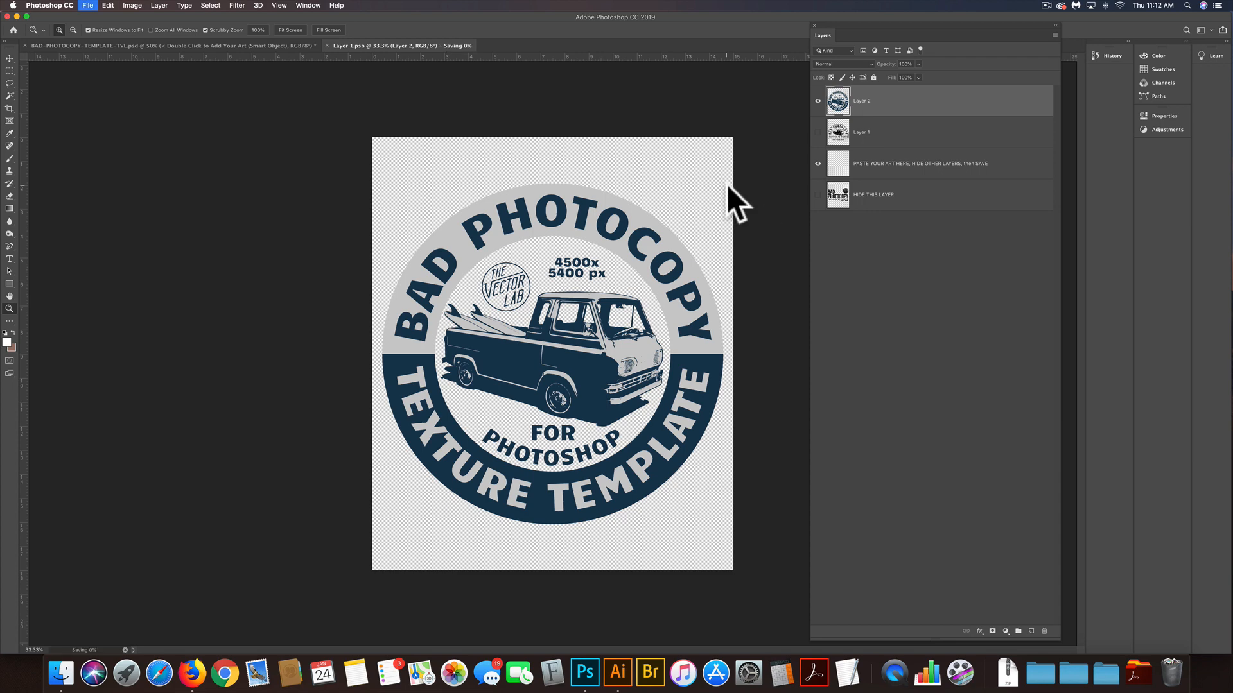
key(super+s)
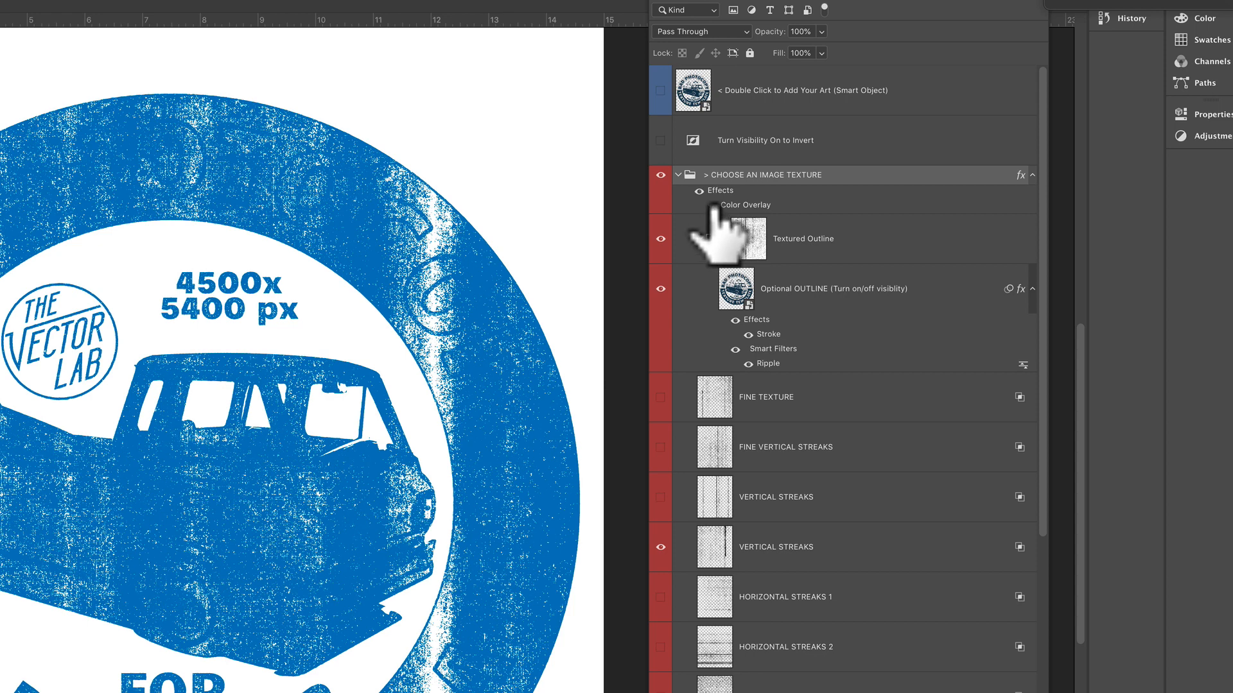
Turn off the texture group's Color Overlay effect and the optional outline layer's Stroke effect.
click(714, 205)
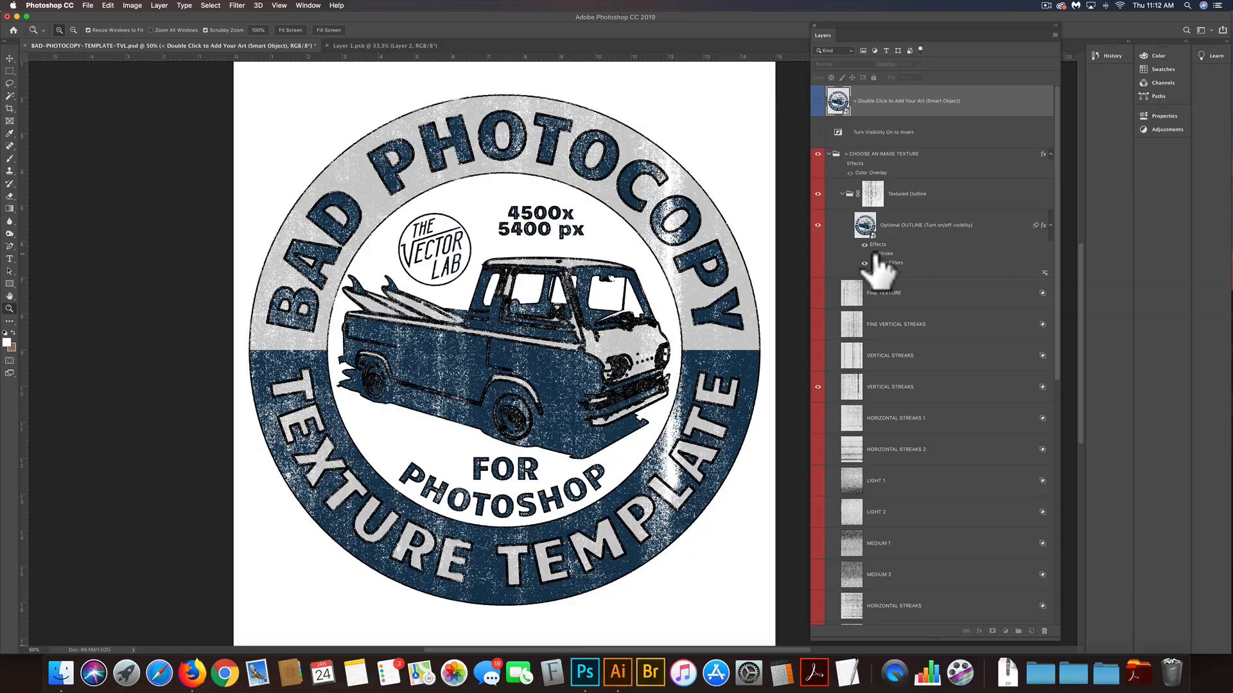
click(872, 254)
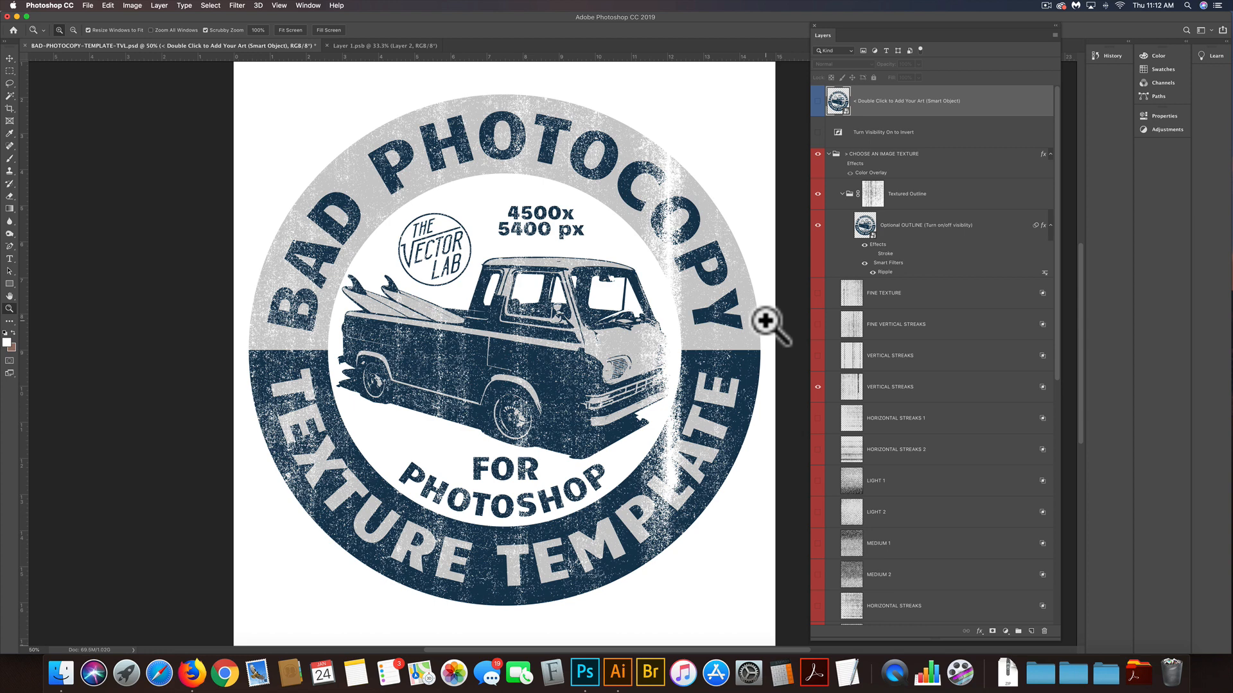
Switch to Illustrator and copy only the dark blue shapes of the circular badge.
click(619, 674)
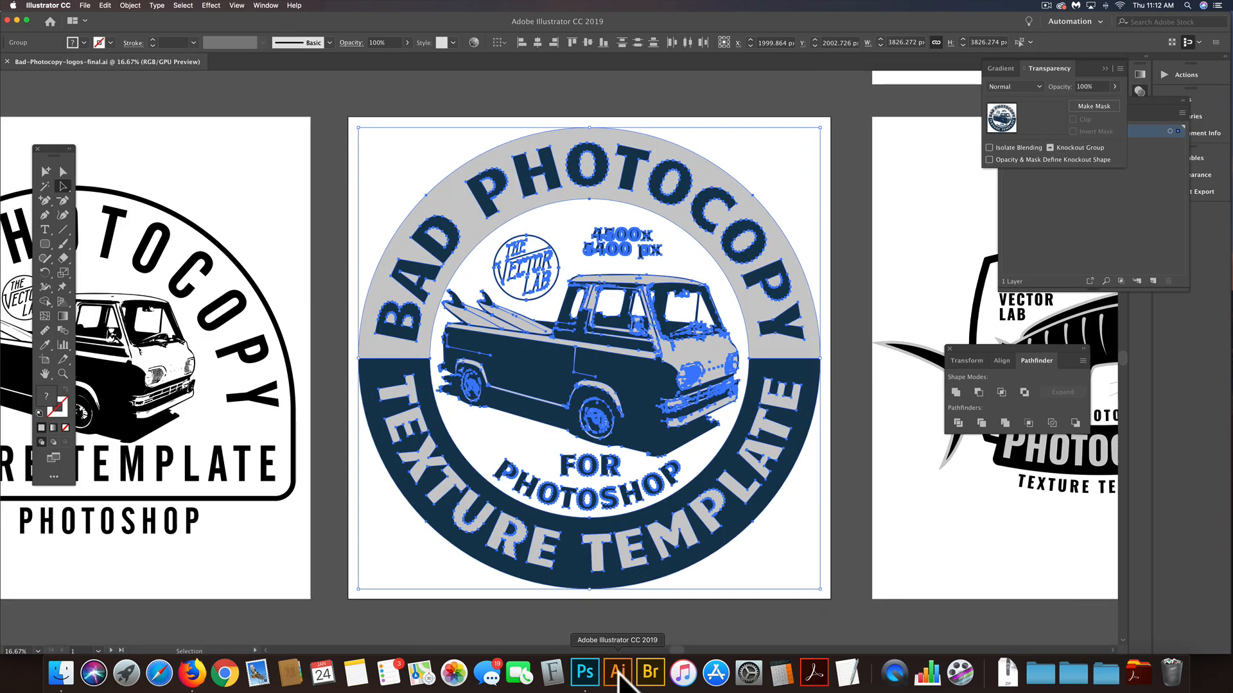
click(341, 128)
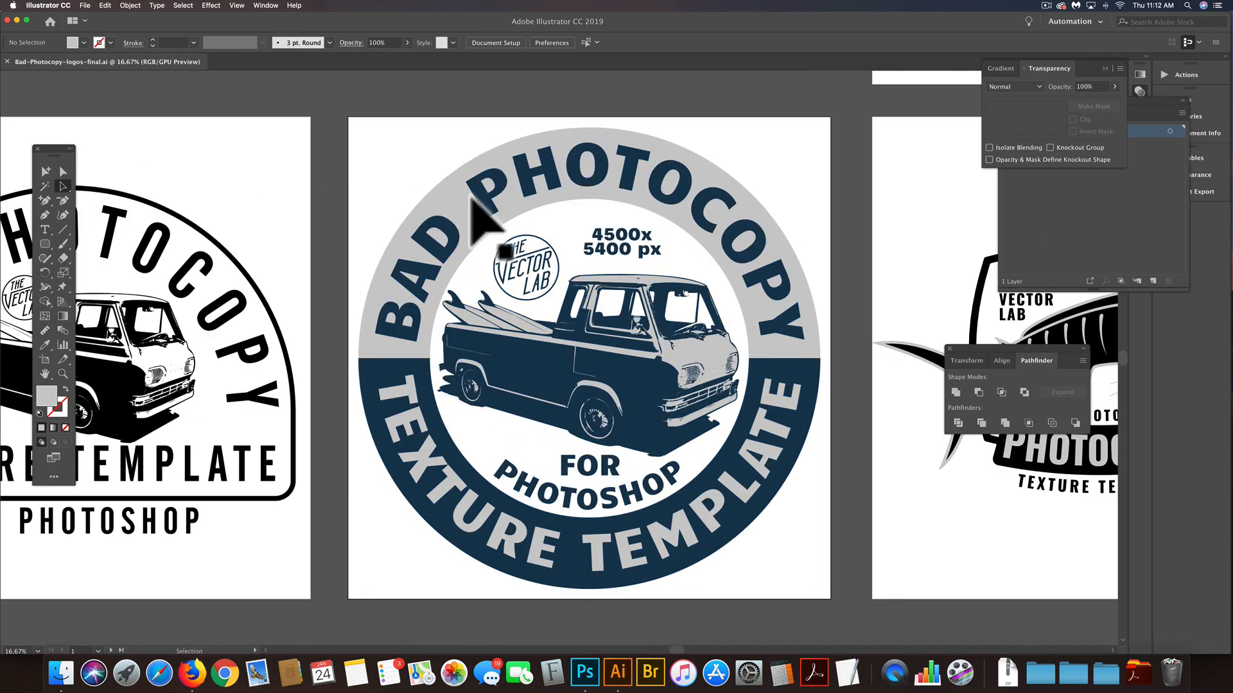
drag(459, 197, 581, 298)
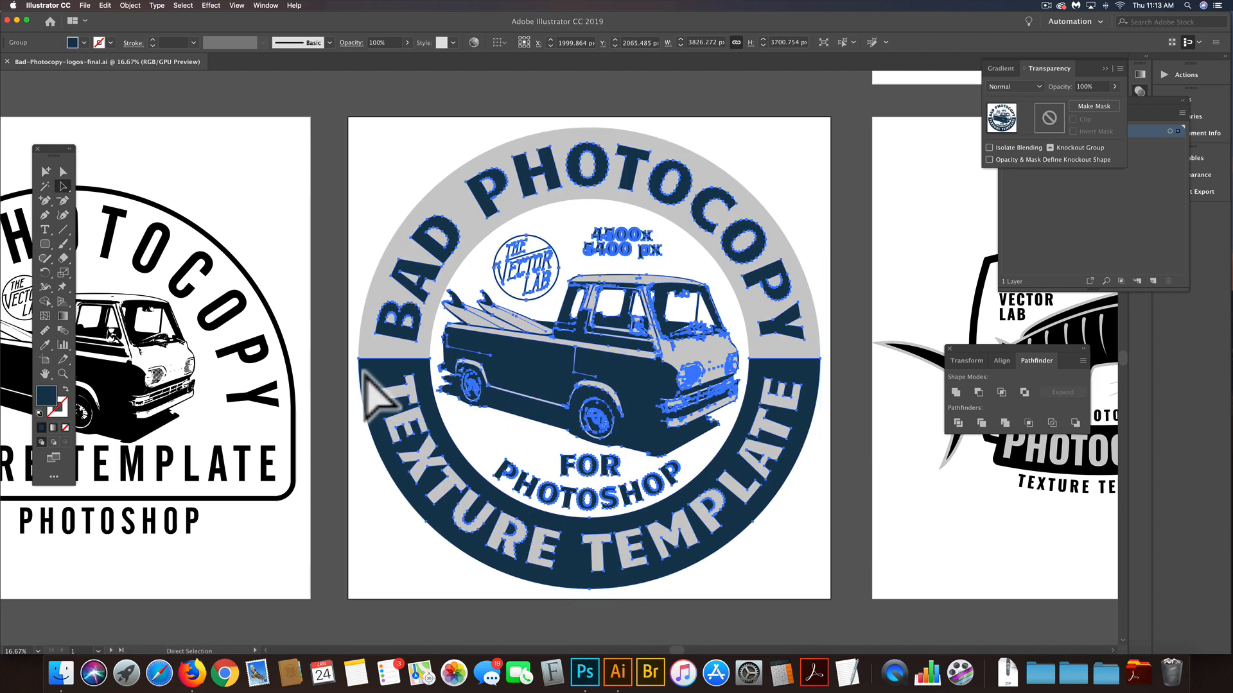
Switch to Photoshop, hide Layer 2 in the art smart object, and paste the dark blue badge shapes as pixels.
click(585, 671)
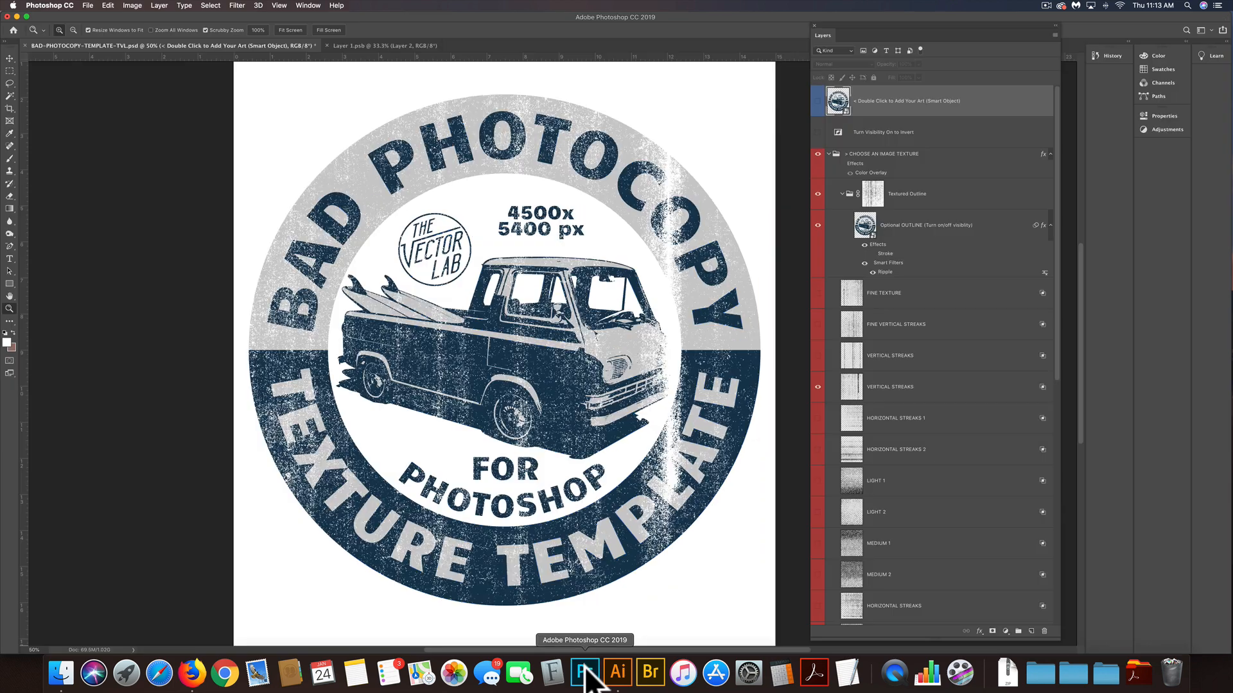
double_click(838, 101)
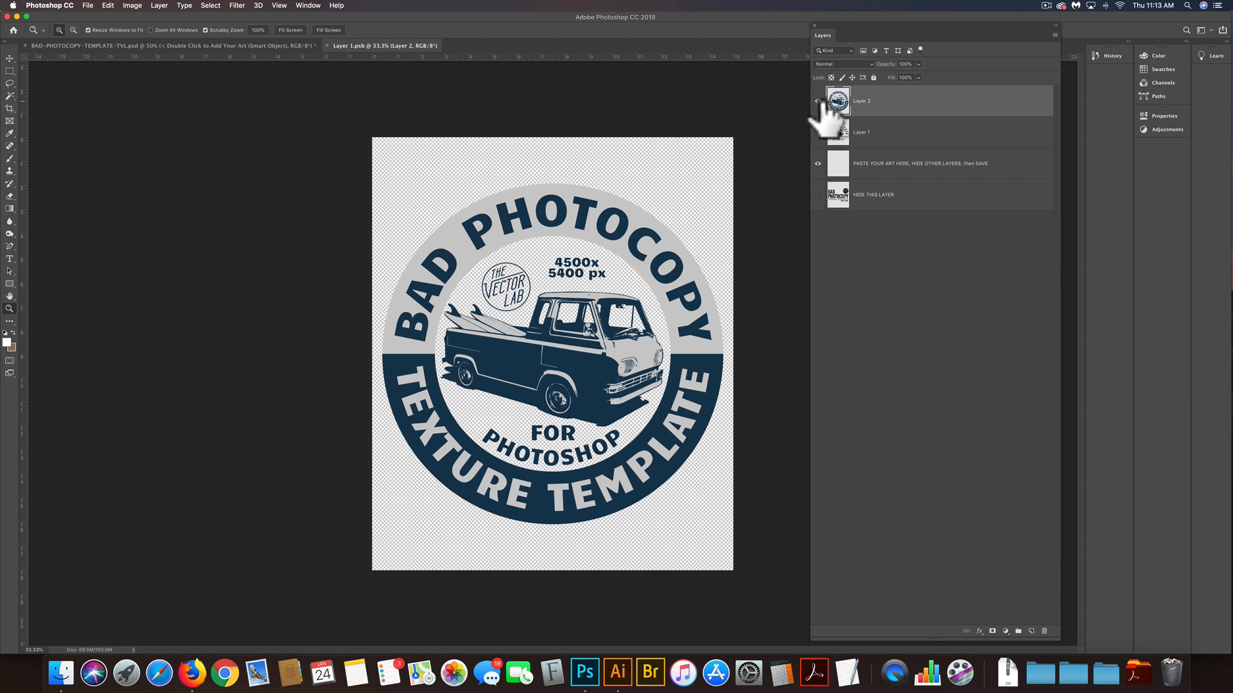
click(818, 101)
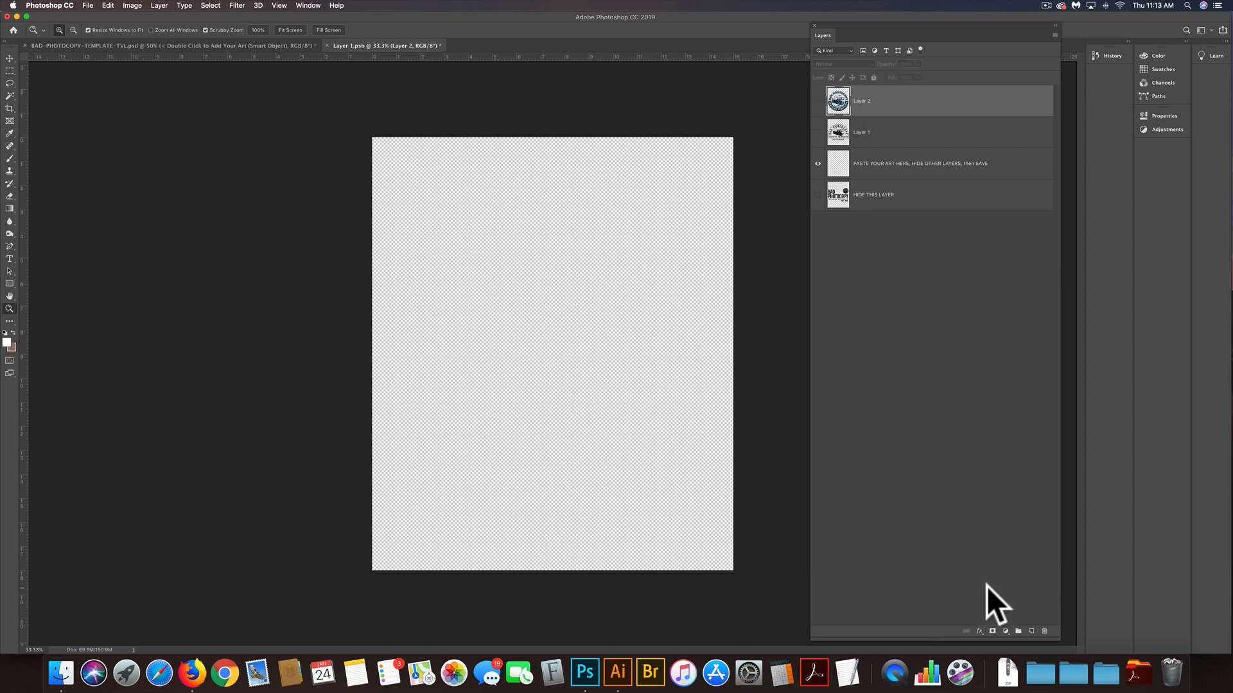
key(super+v)
click(672, 287)
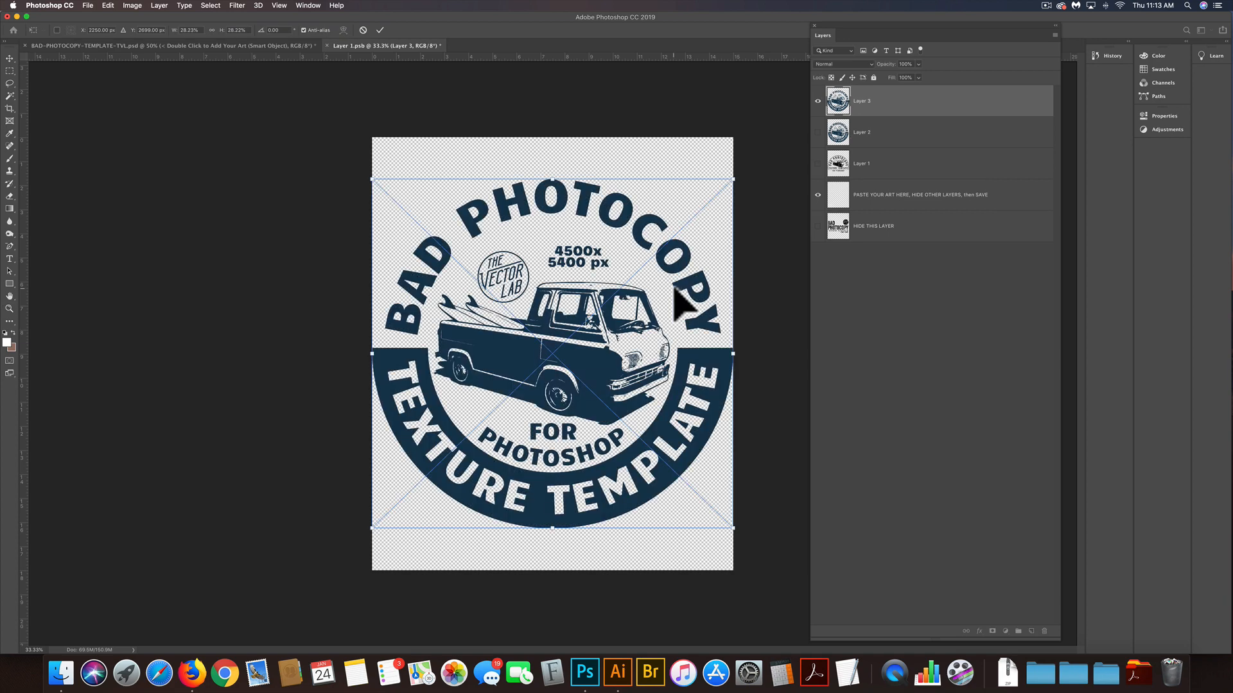
key(Return)
key(z)
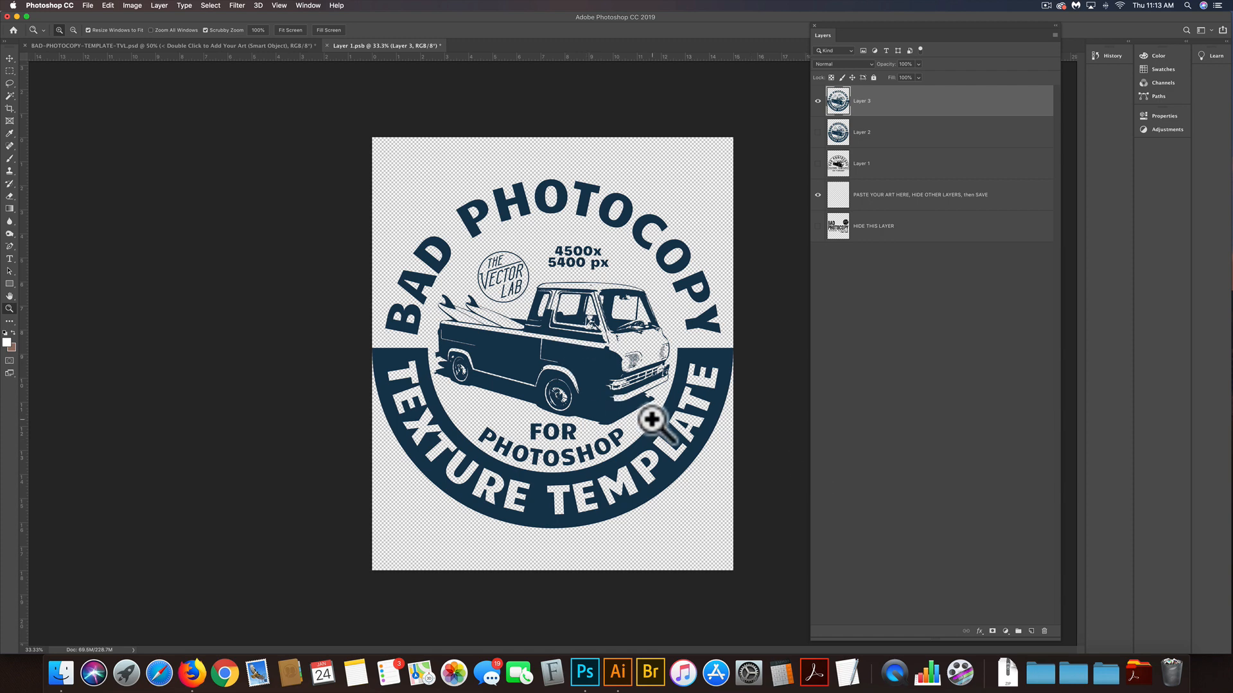
Copy only the badge's gray shapes from Illustrator and paste them as pixels above Layer 3 in Photoshop's art smart object.
click(616, 674)
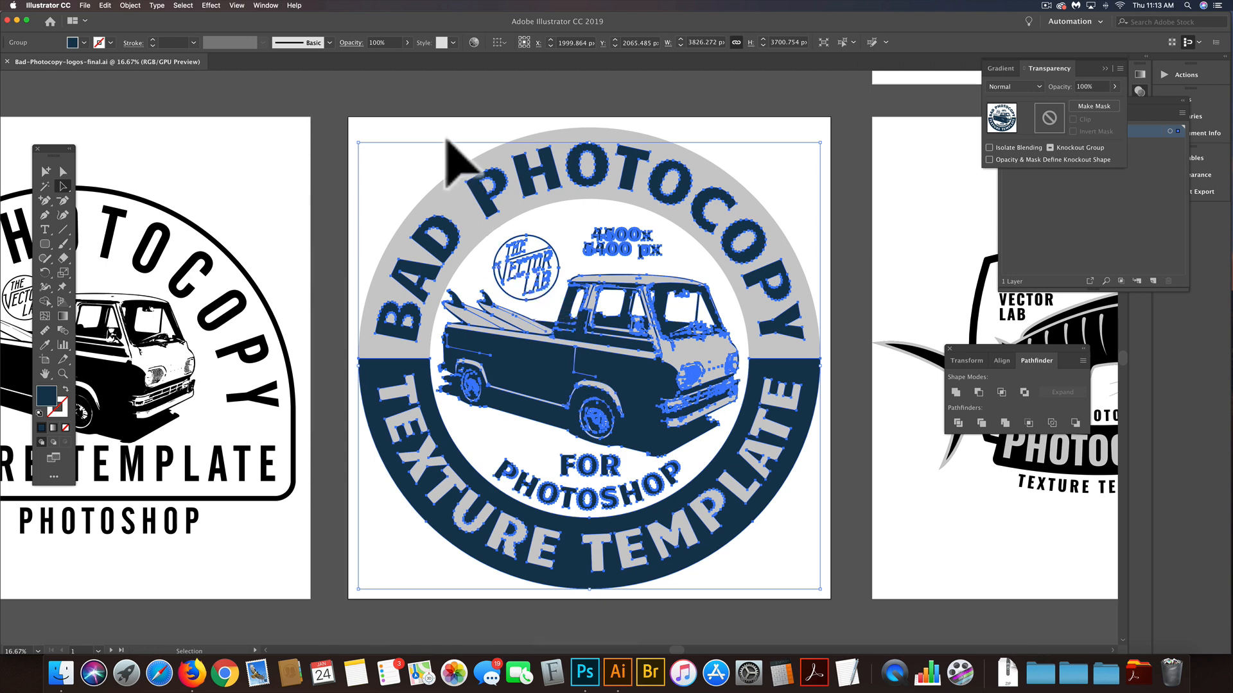
click(451, 186)
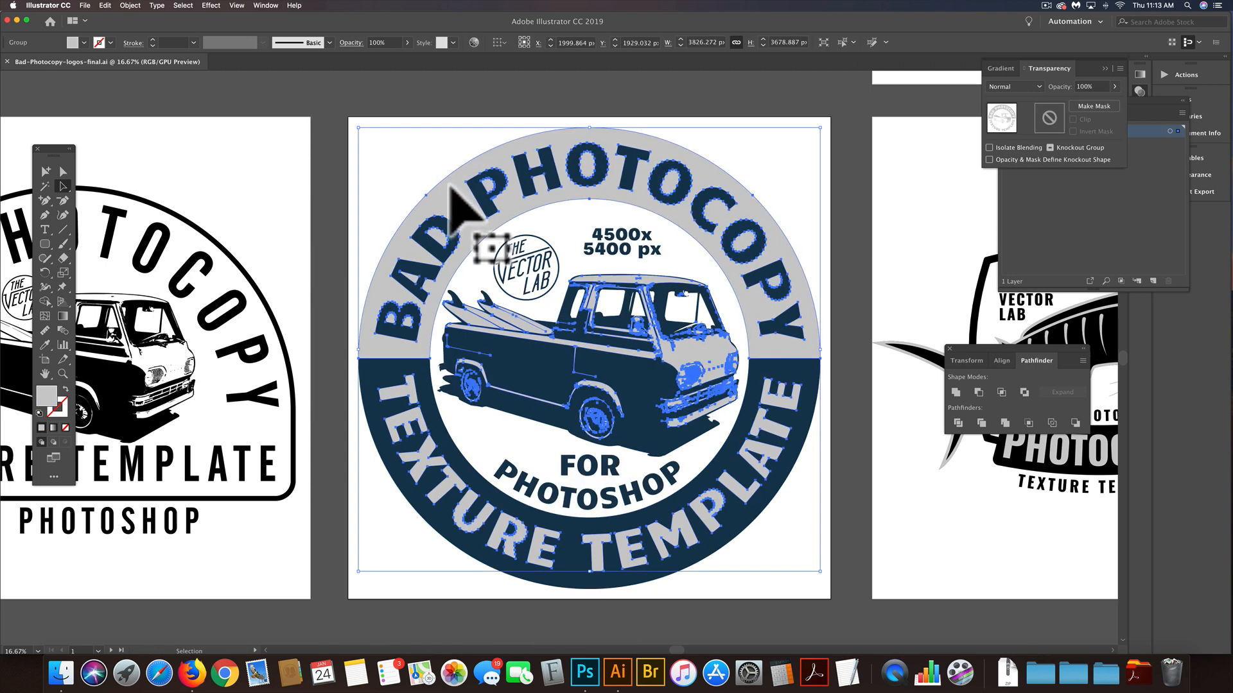
click(583, 671)
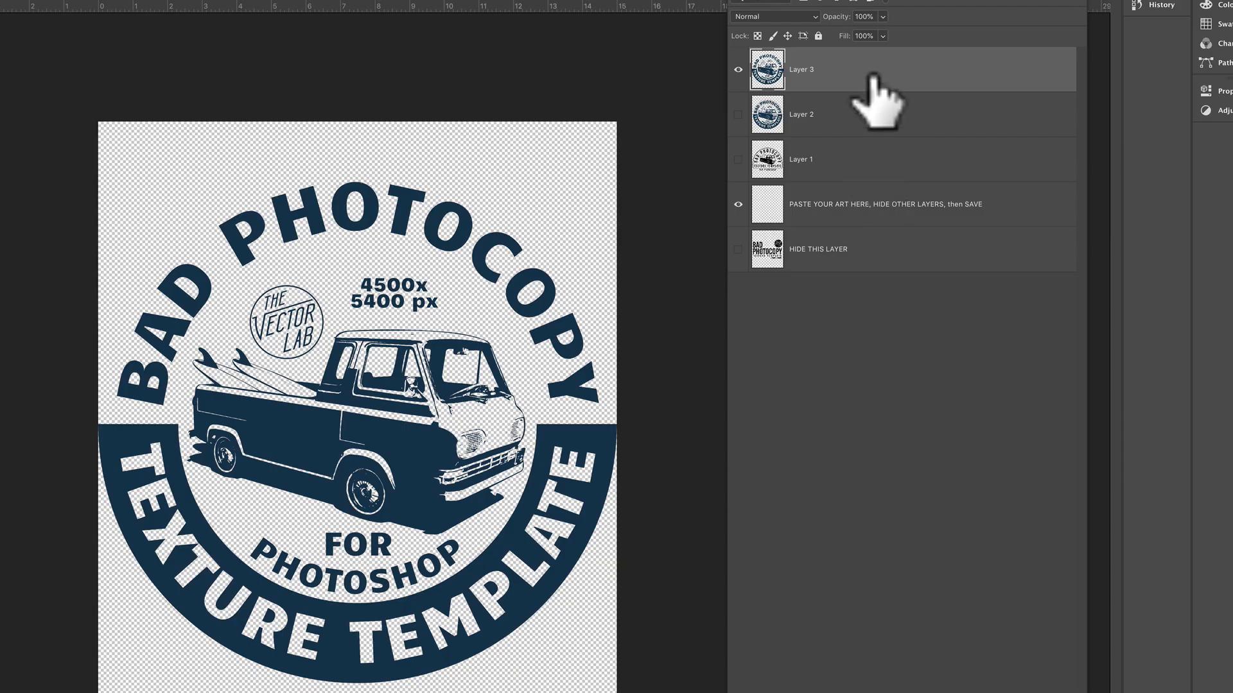
key(super+v)
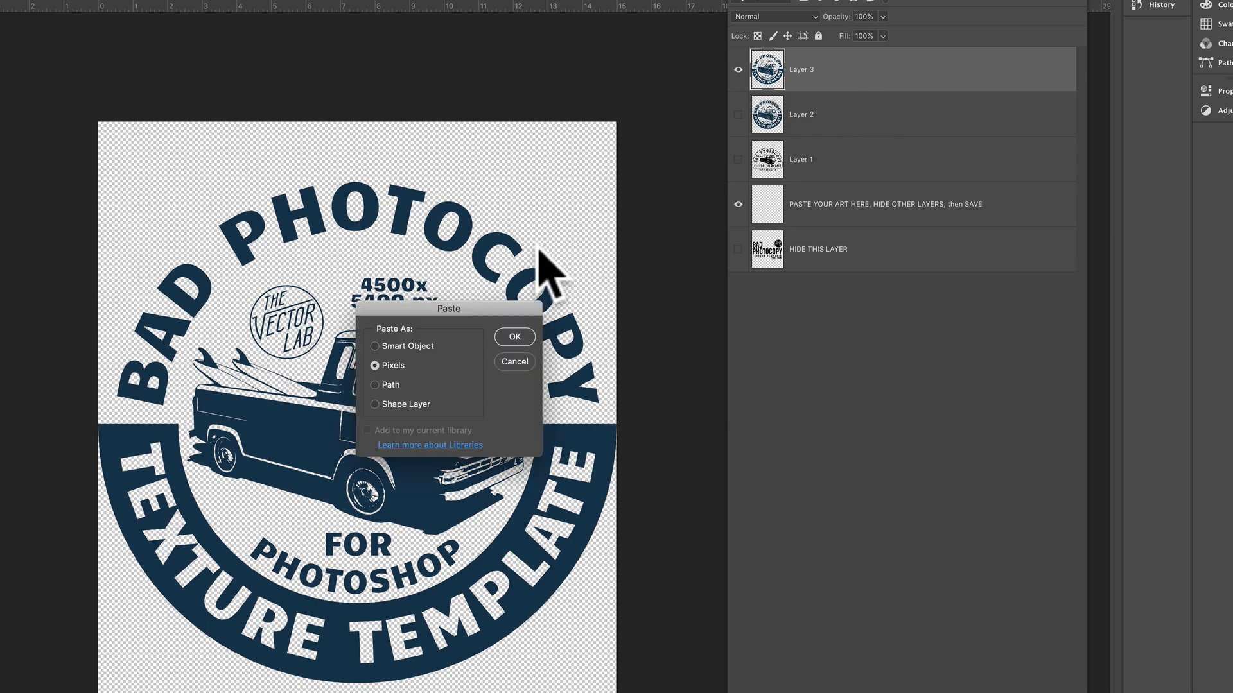
click(515, 337)
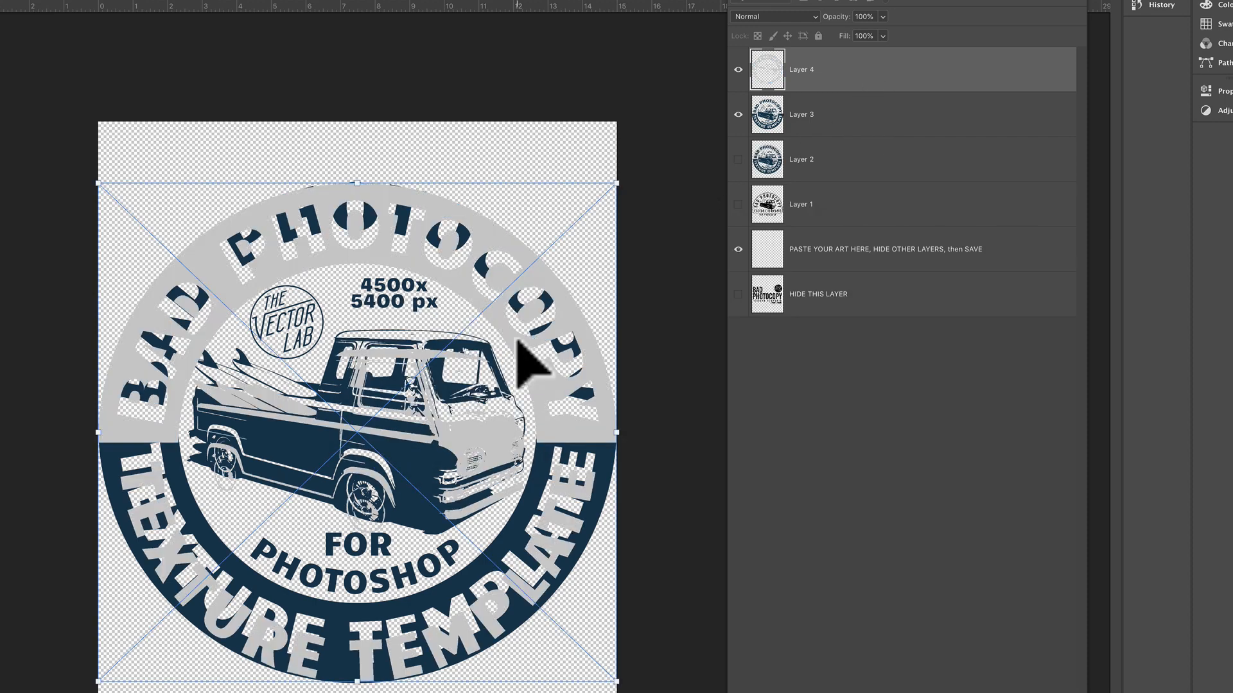
key(Return)
key(z)
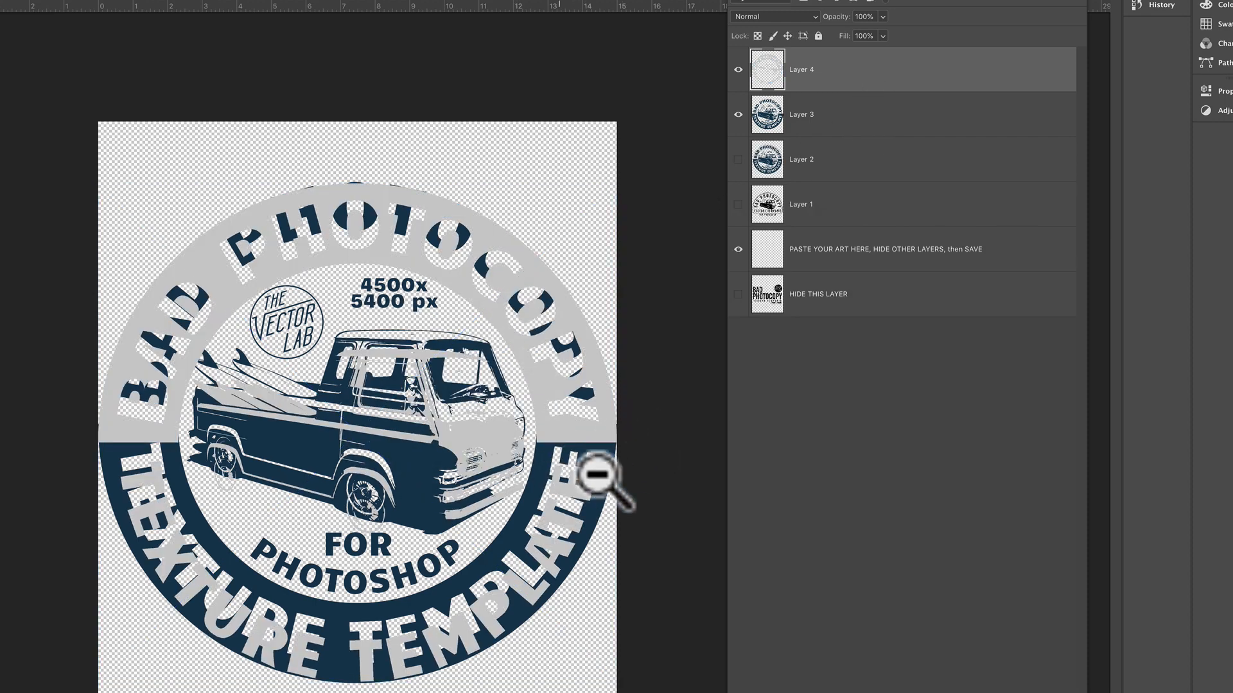
Move the gray artwork layer up so its shapes line up with the dark blue artwork.
click(627, 444)
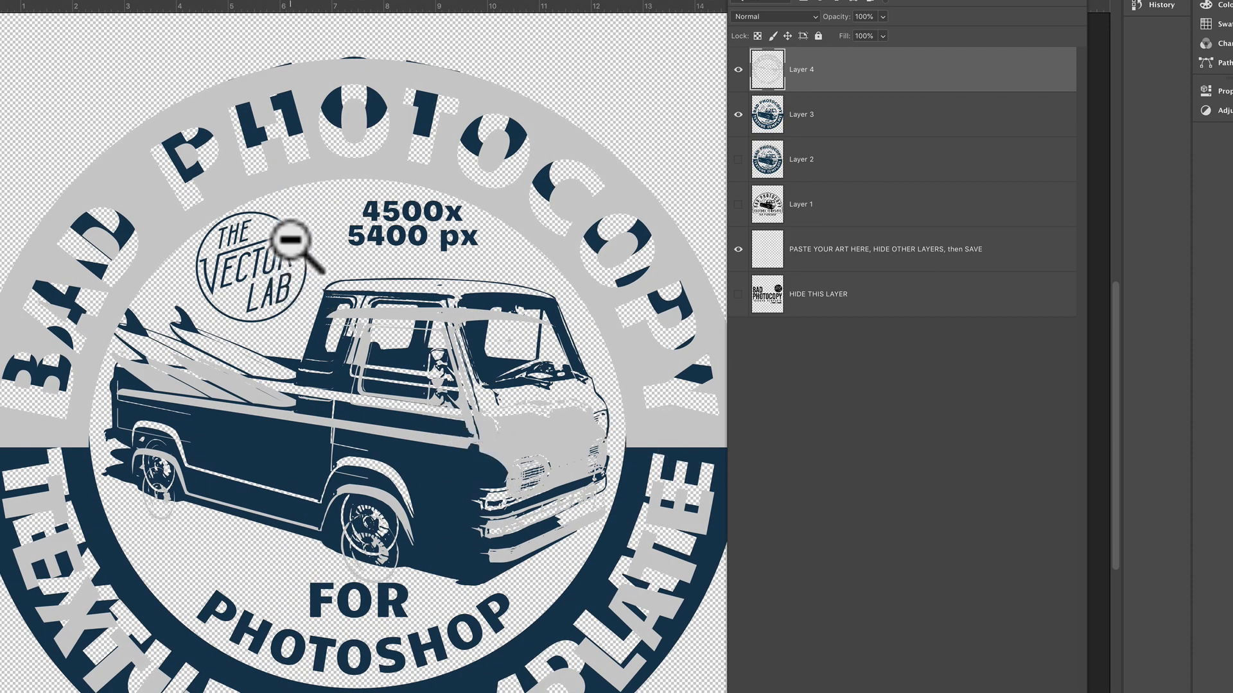
click(10, 58)
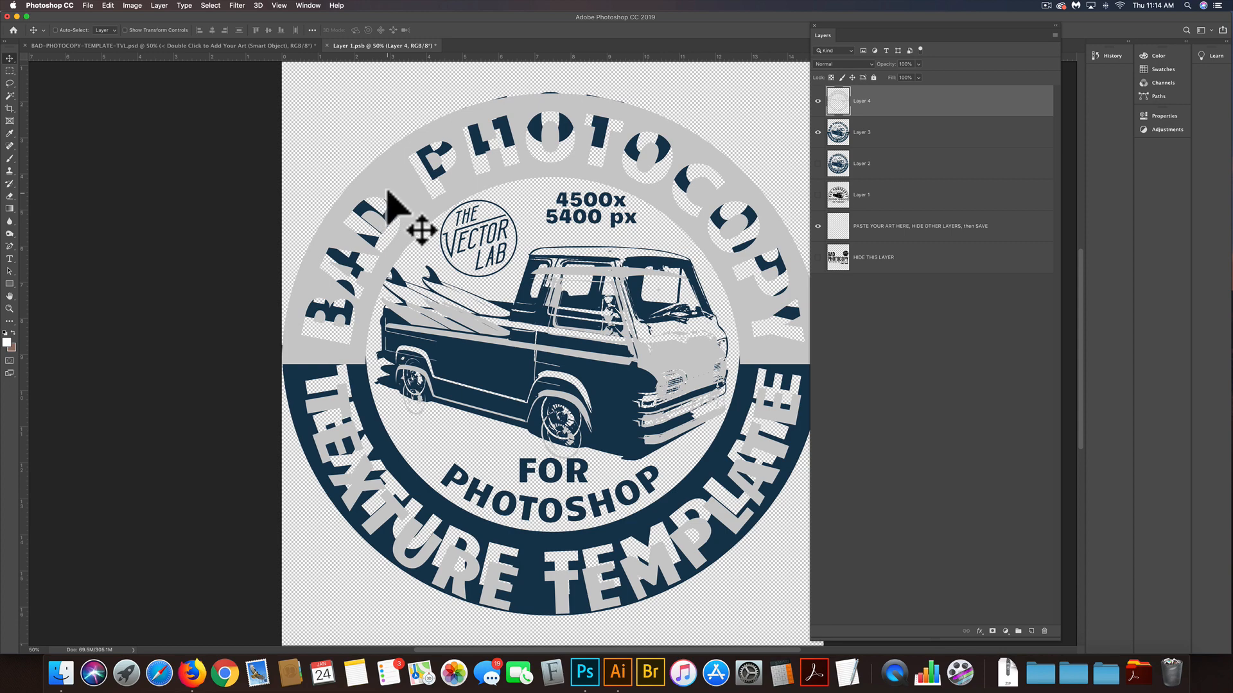
drag(387, 192, 386, 172)
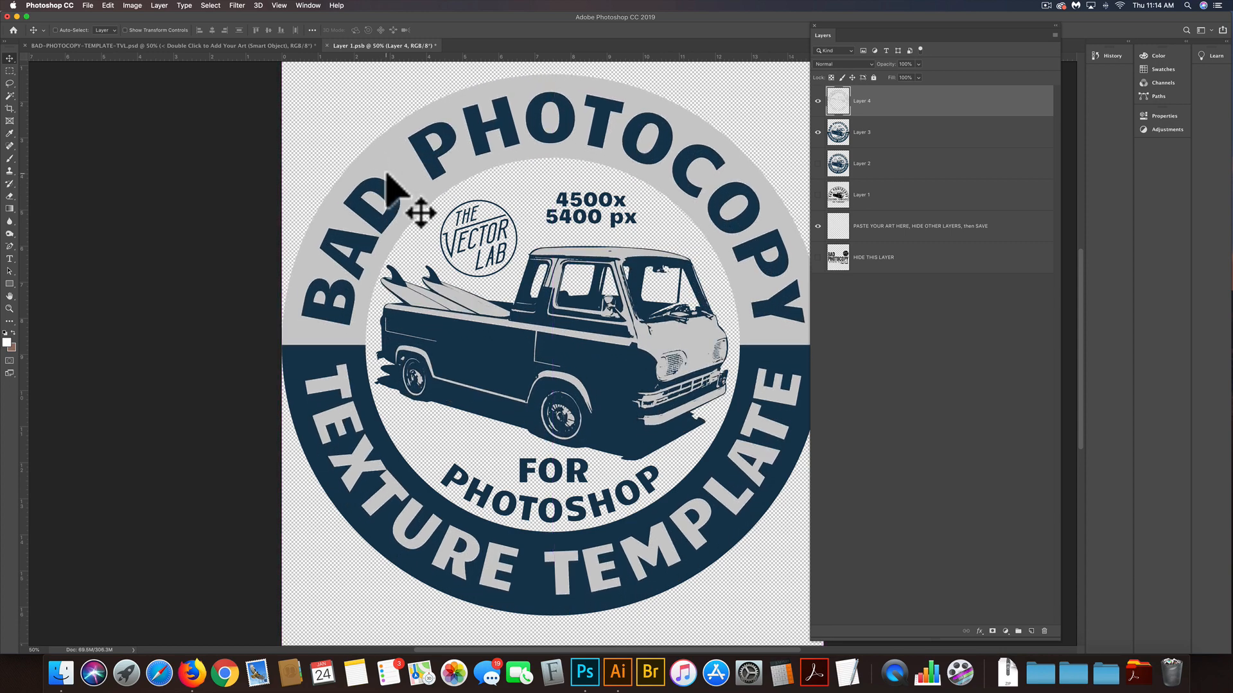
key(super+0)
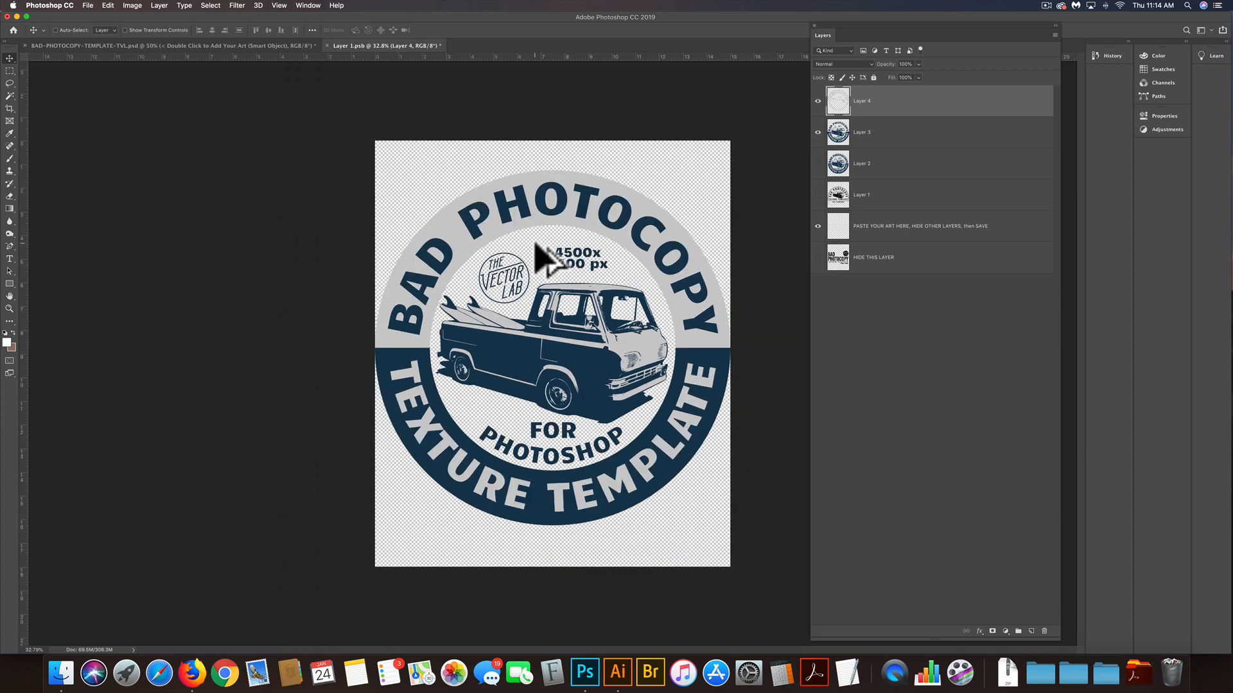
Select Layer 3 and Layer 4 together and scale them down slightly to leave a margin inside the canvas.
shift+click(885, 135)
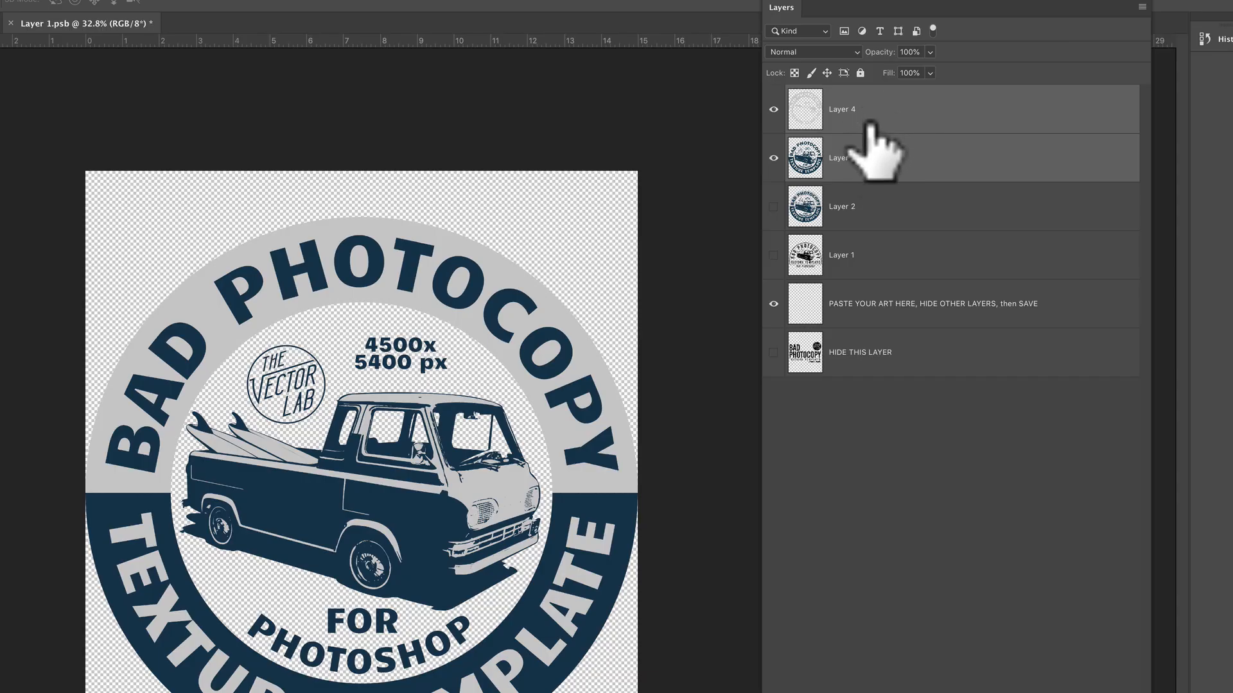
key(super+t)
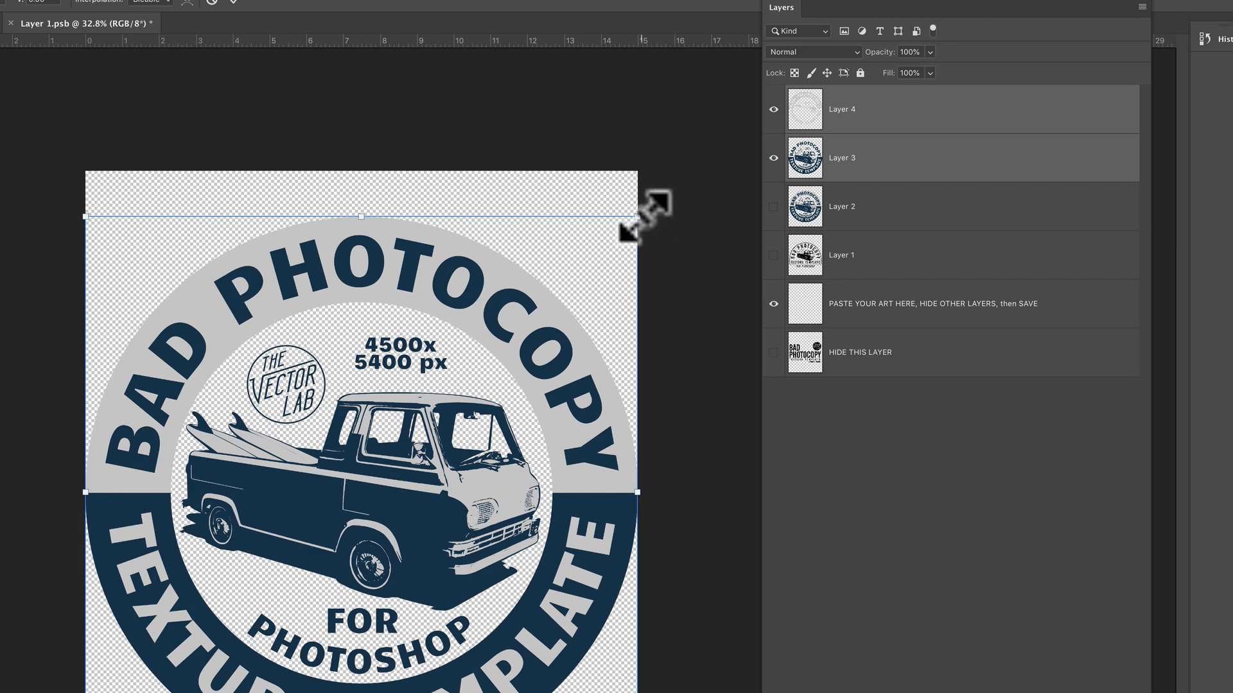
mouse_move(647, 217)
mouse_down()
mouse_move(628, 235)
mouse_move(633, 226)
mouse_up()
key(Return)
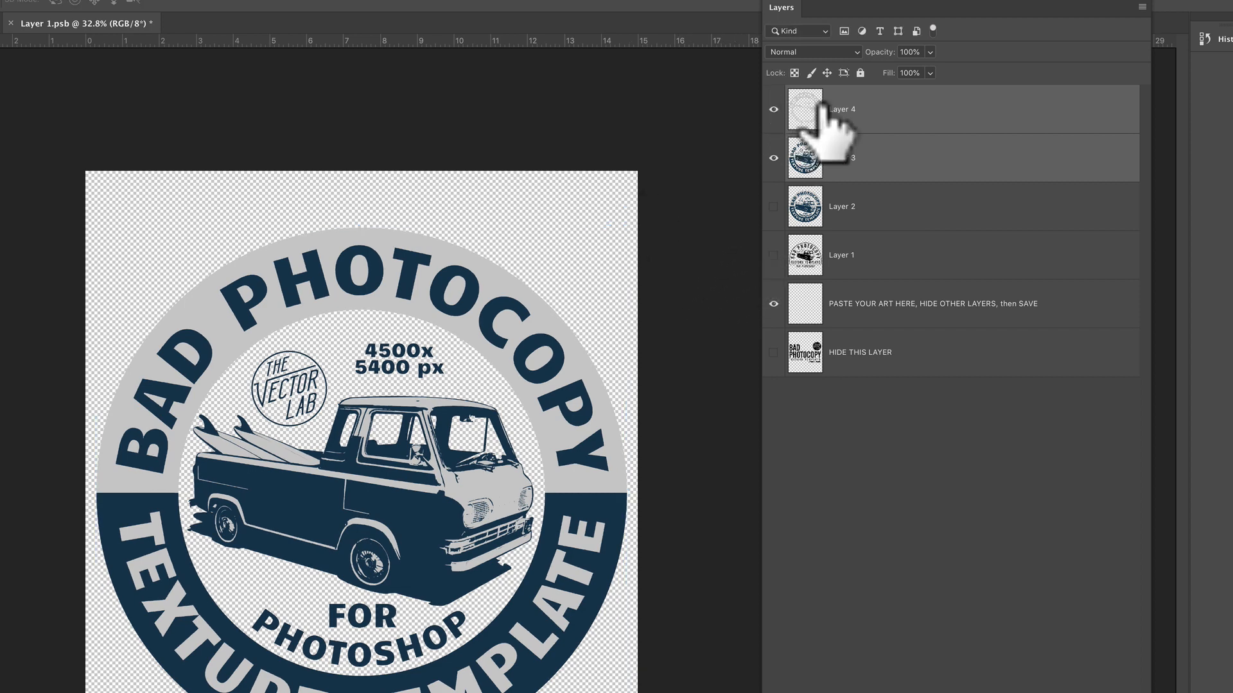
Hide the gray Layer 4 so only the dark blue artwork shows, and save the smart object.
click(774, 110)
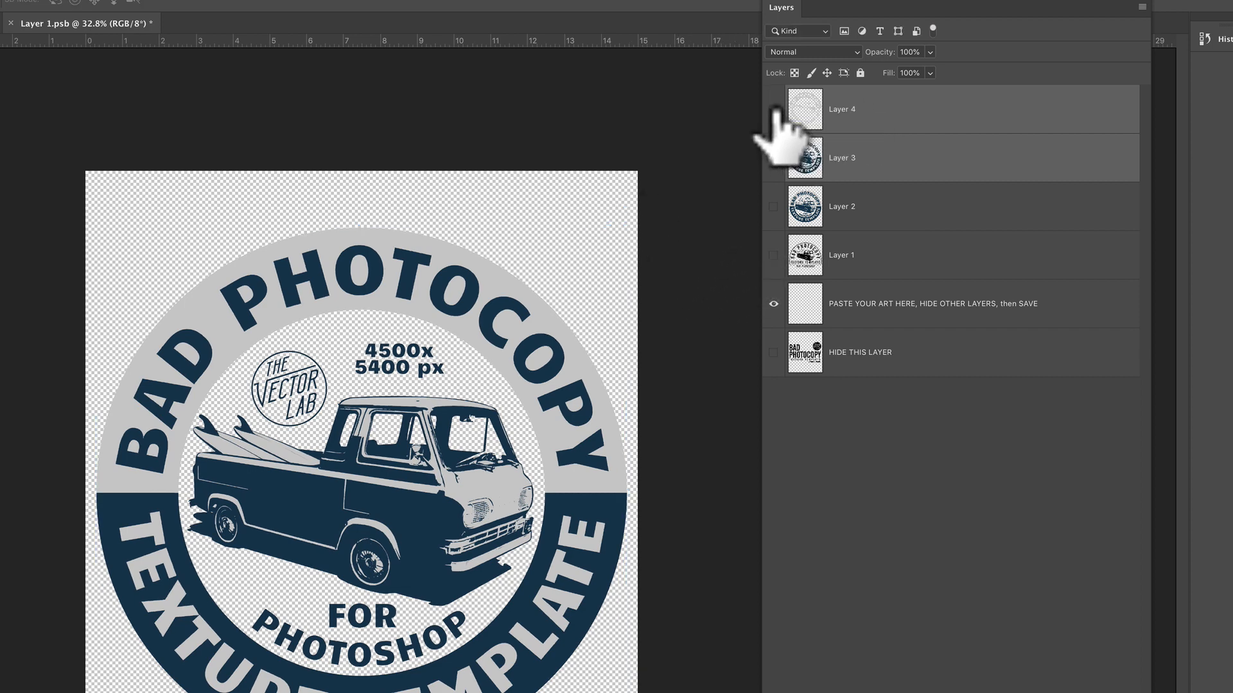
click(774, 109)
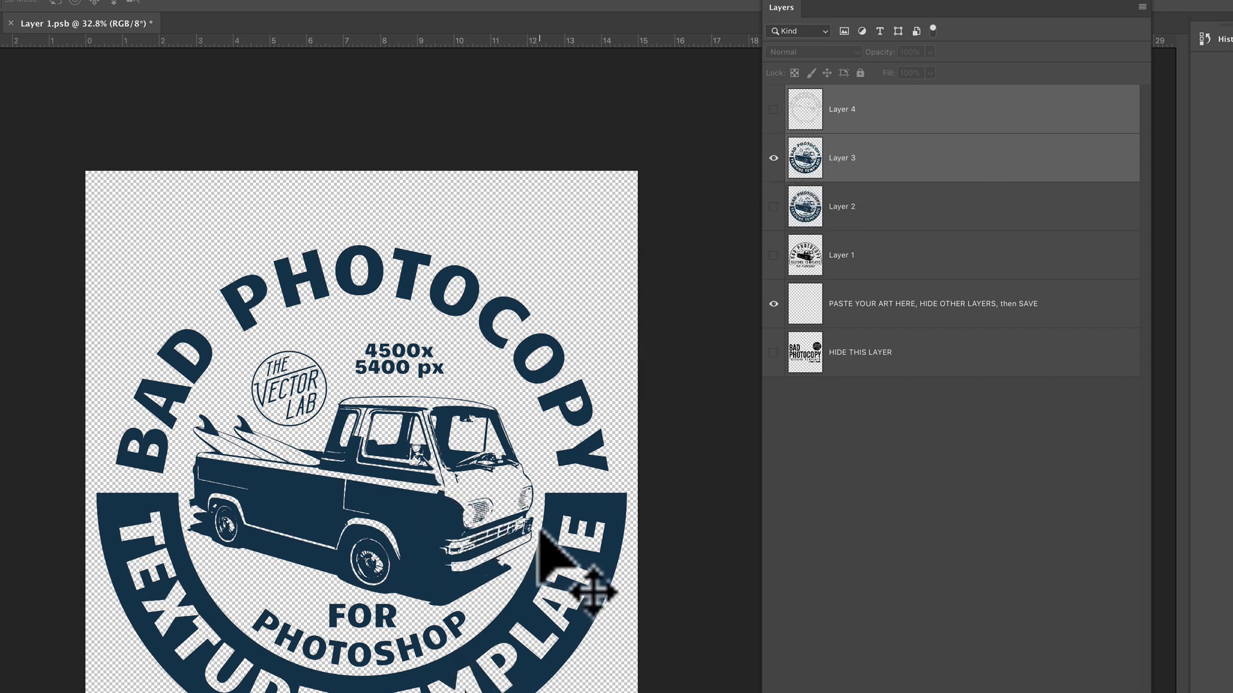
key(ctrl+s)
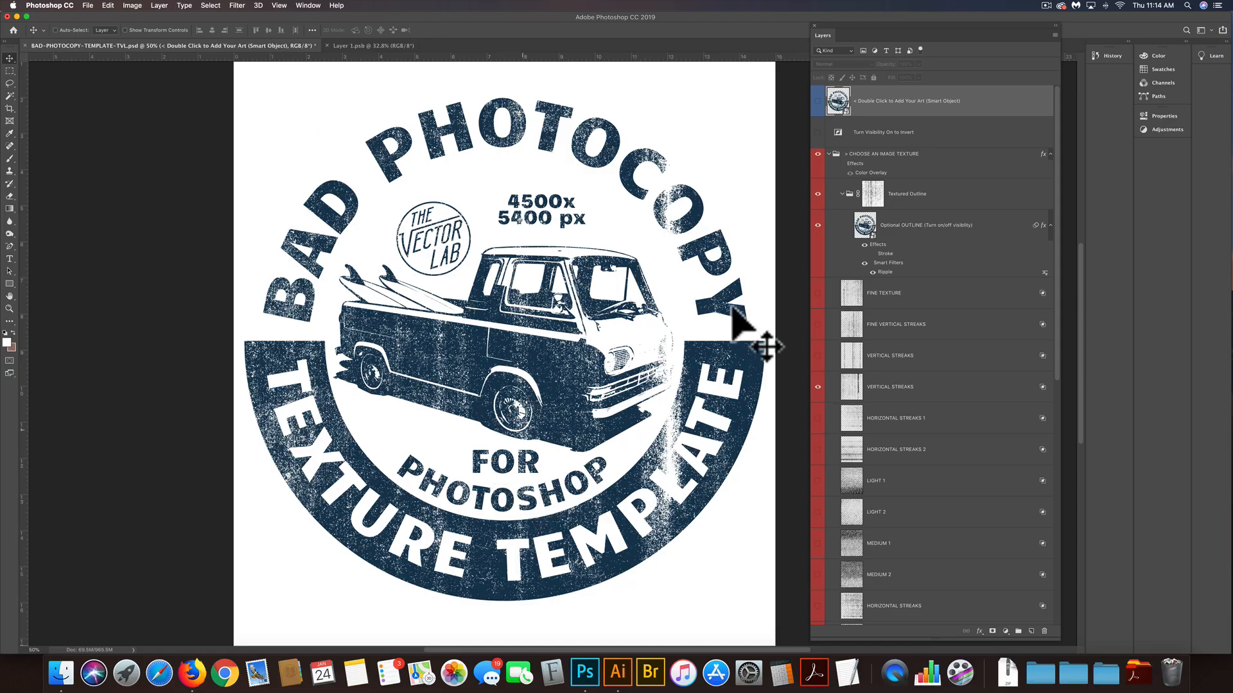
Turn on the Stroke effect of the optional outline layer and the Color Overlay effect of the CHOOSE AN IMAGE TEXTURE group.
click(873, 254)
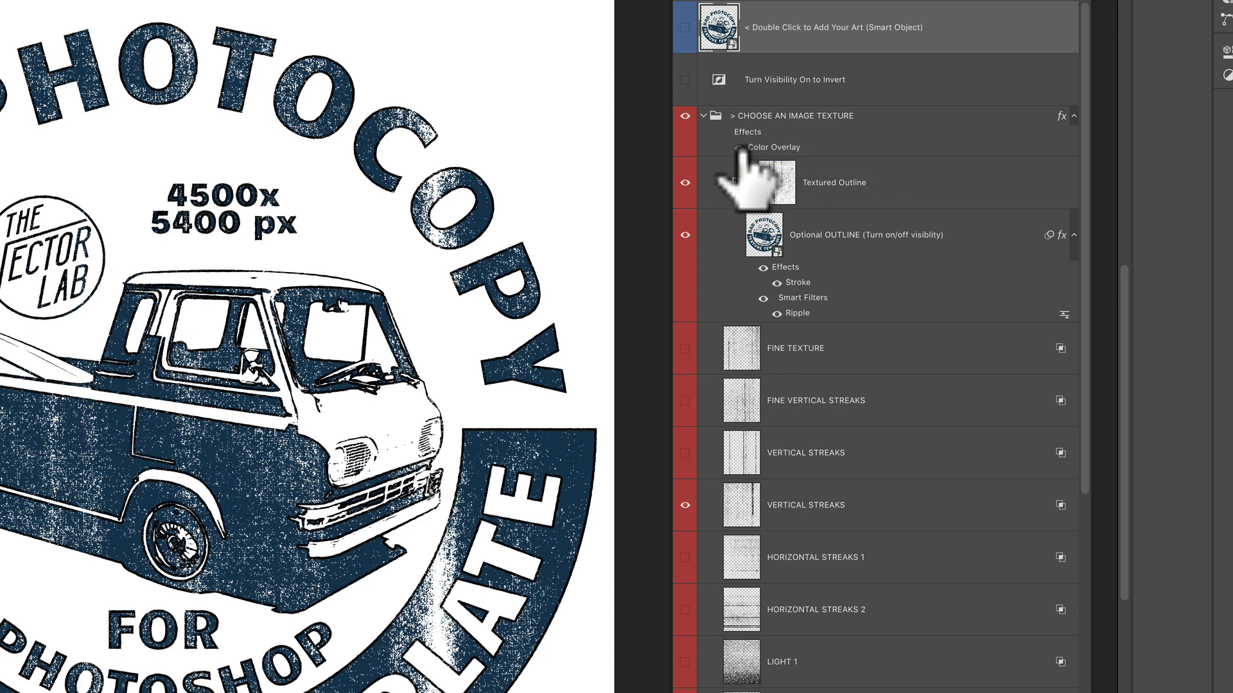
click(739, 148)
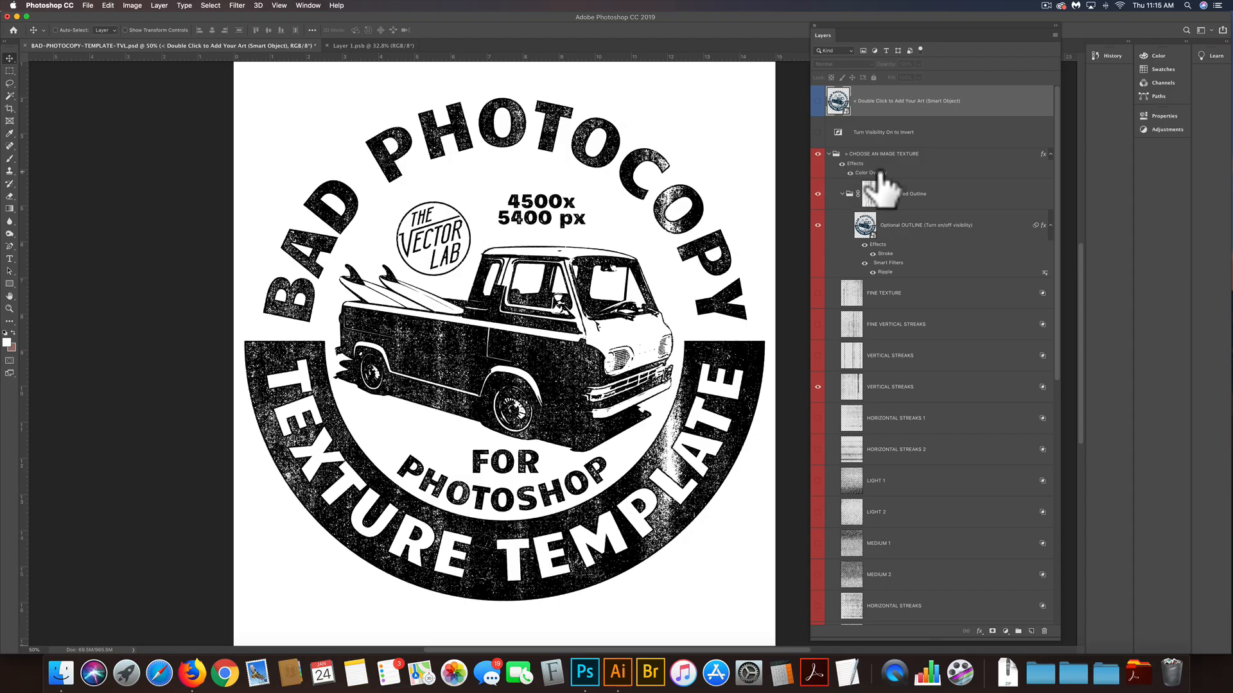
Set the Color Overlay of the CHOOSE AN IMAGE TEXTURE group to dark blue #314167.
double_click(878, 174)
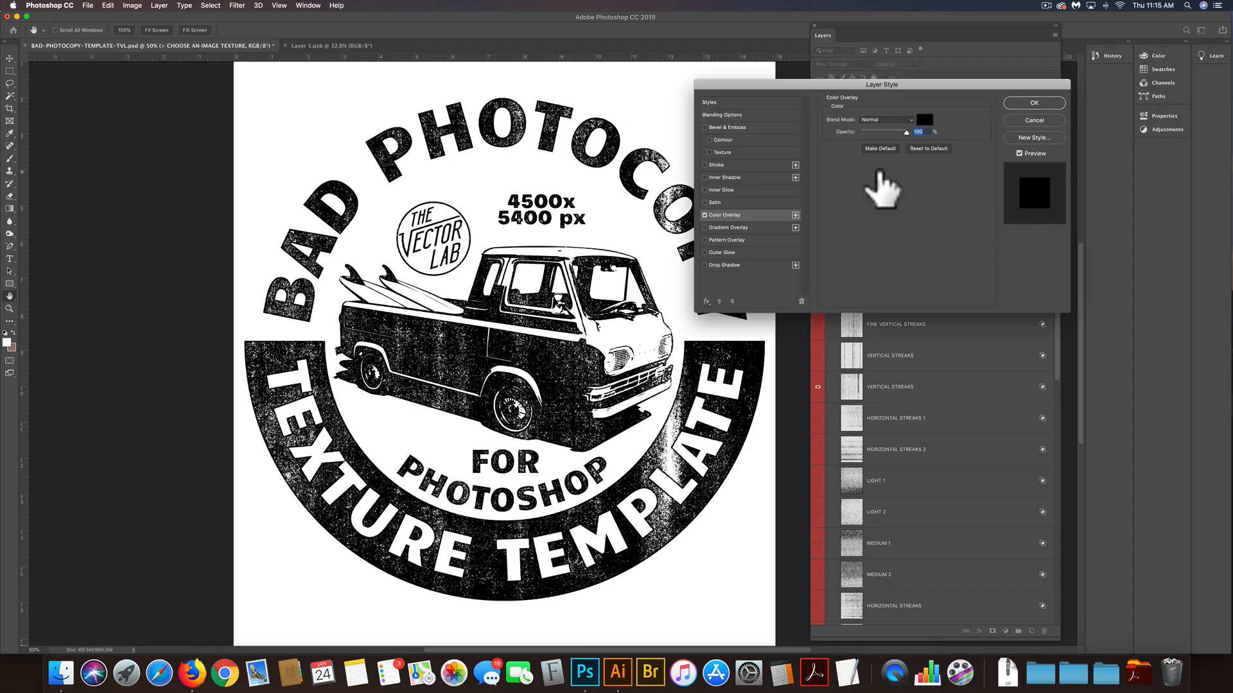
drag(936, 88, 1008, 173)
click(996, 204)
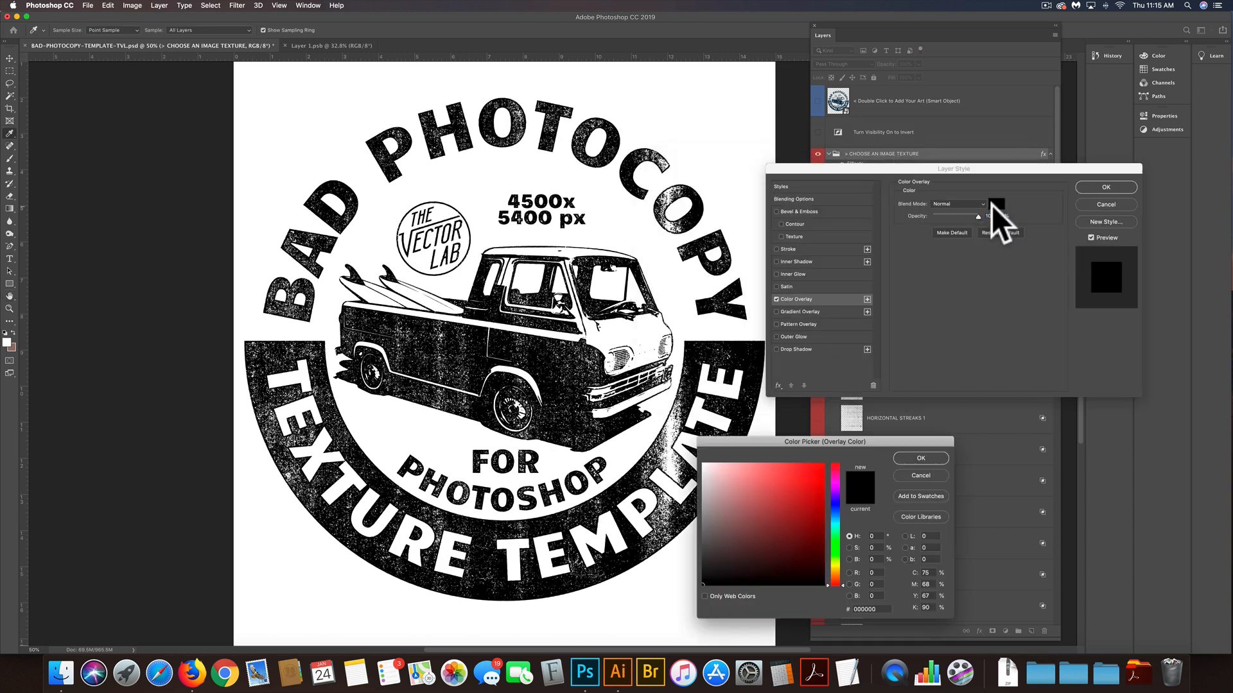
click(795, 492)
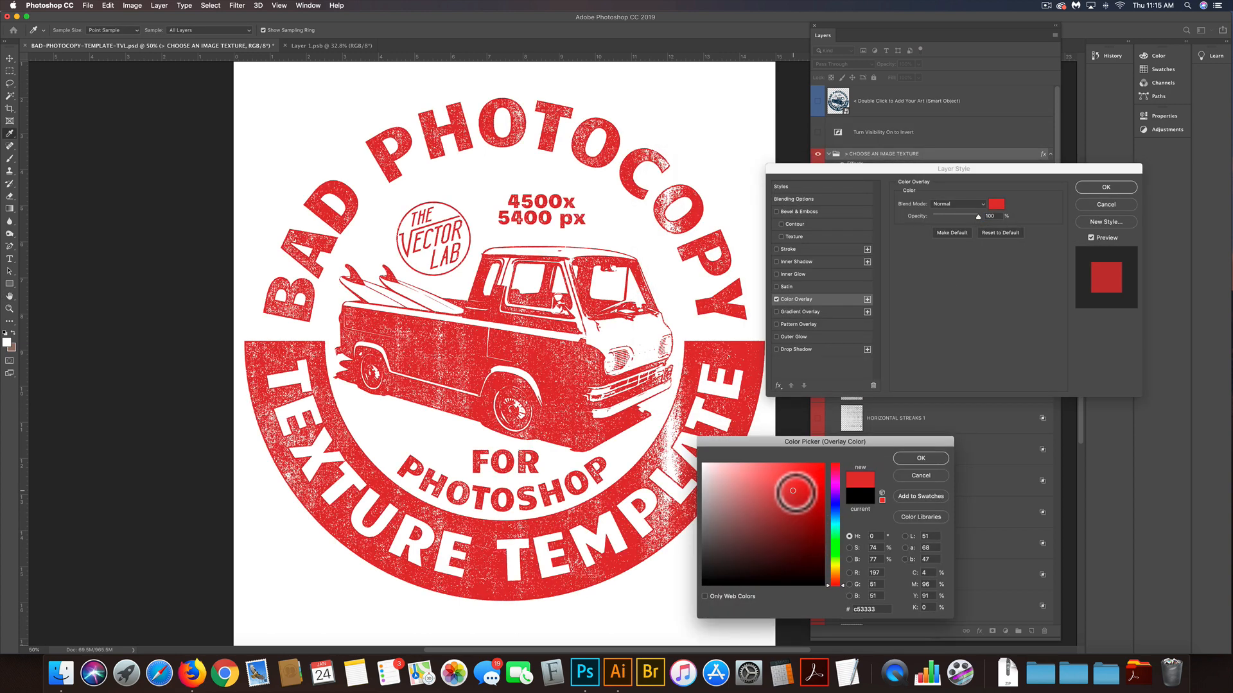
click(800, 508)
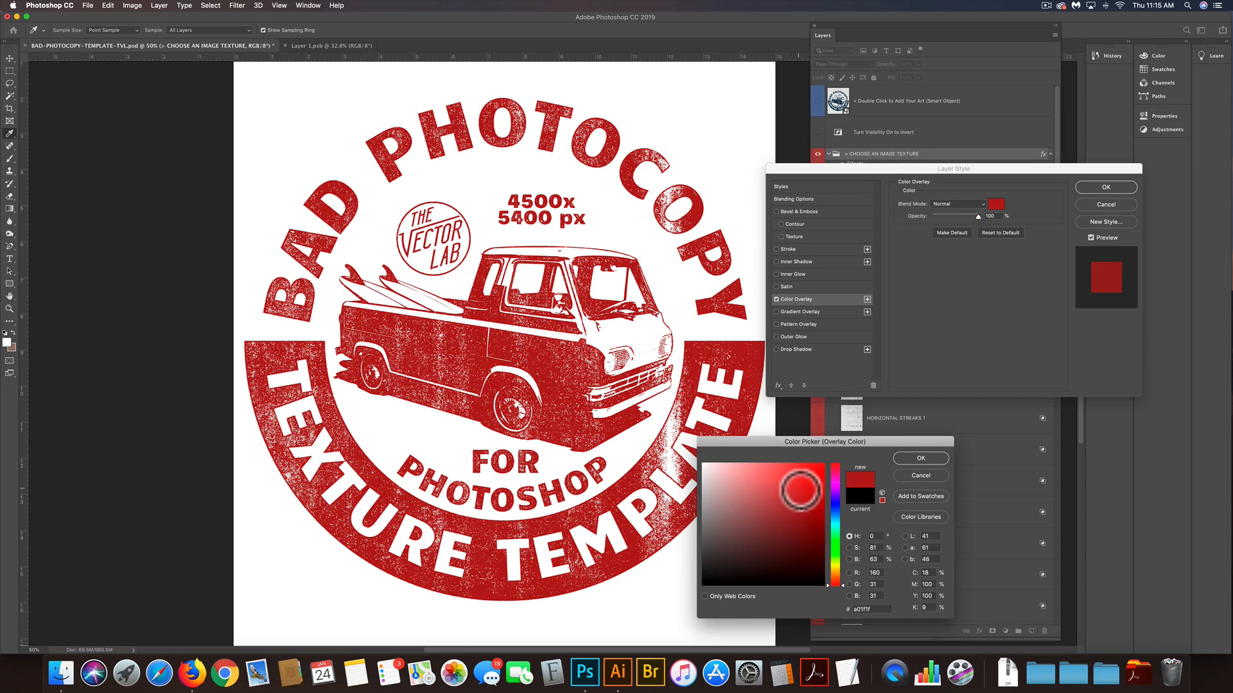
mouse_move(801, 492)
mouse_down()
mouse_move(794, 514)
mouse_move(835, 504)
mouse_move(770, 532)
mouse_up()
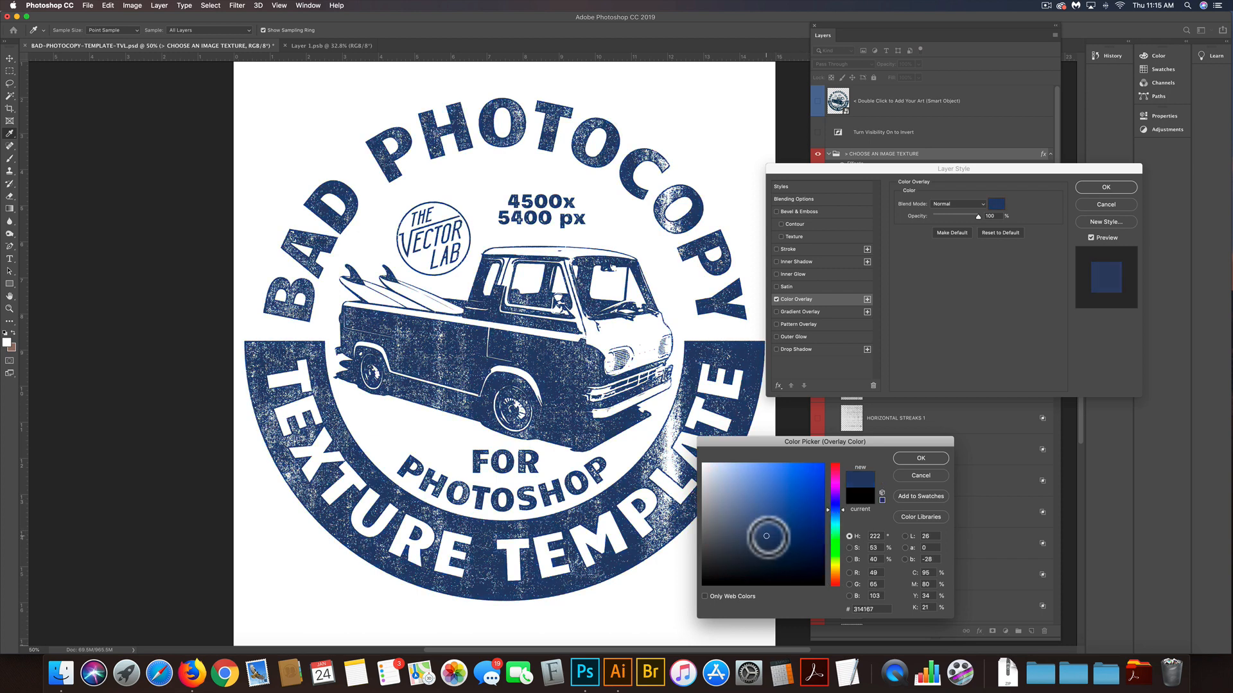
click(919, 458)
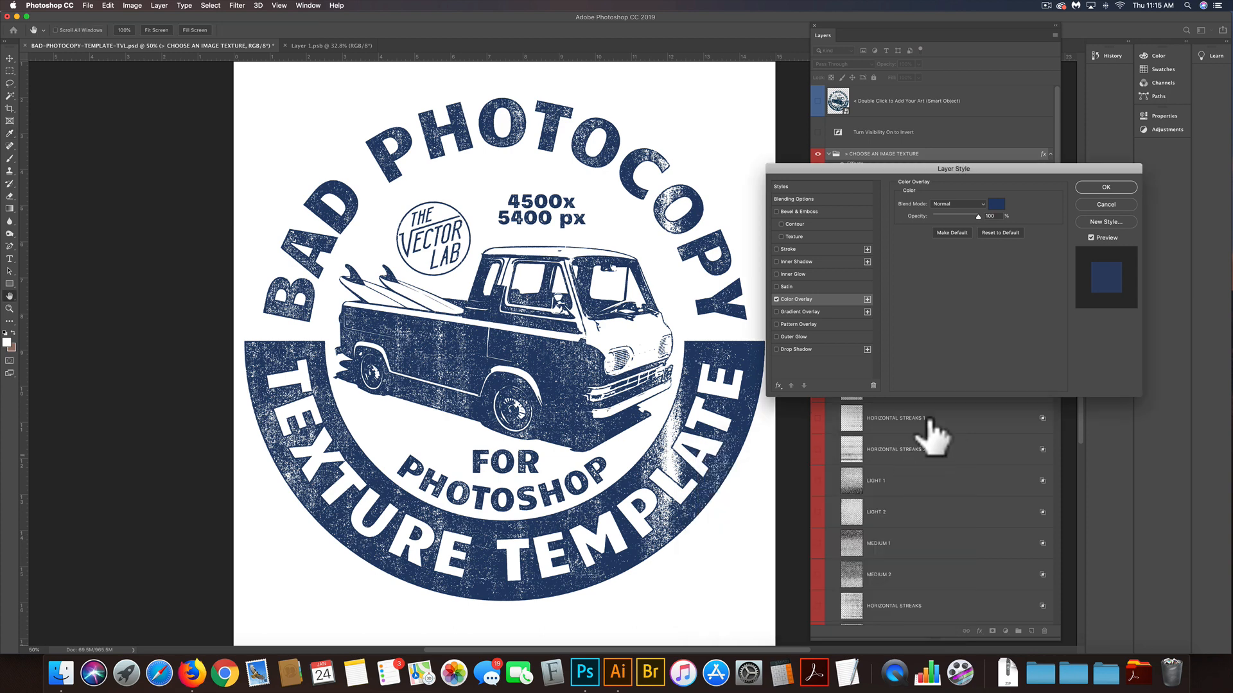
click(1101, 186)
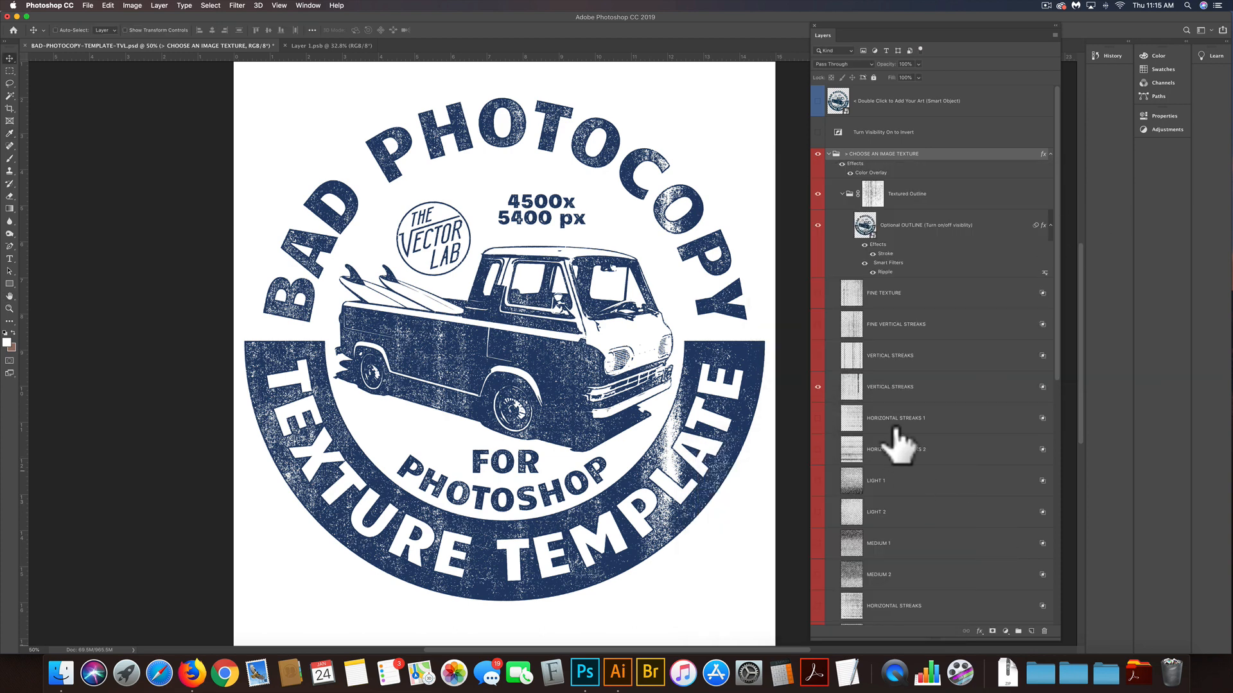
Hide the VERTICAL STREAKS texture, try HORIZONTAL STREAKS 1, HORIZONTAL STREAKS 2 and LIGHT 1 one at a time, and leave LIGHT 2 on.
click(818, 387)
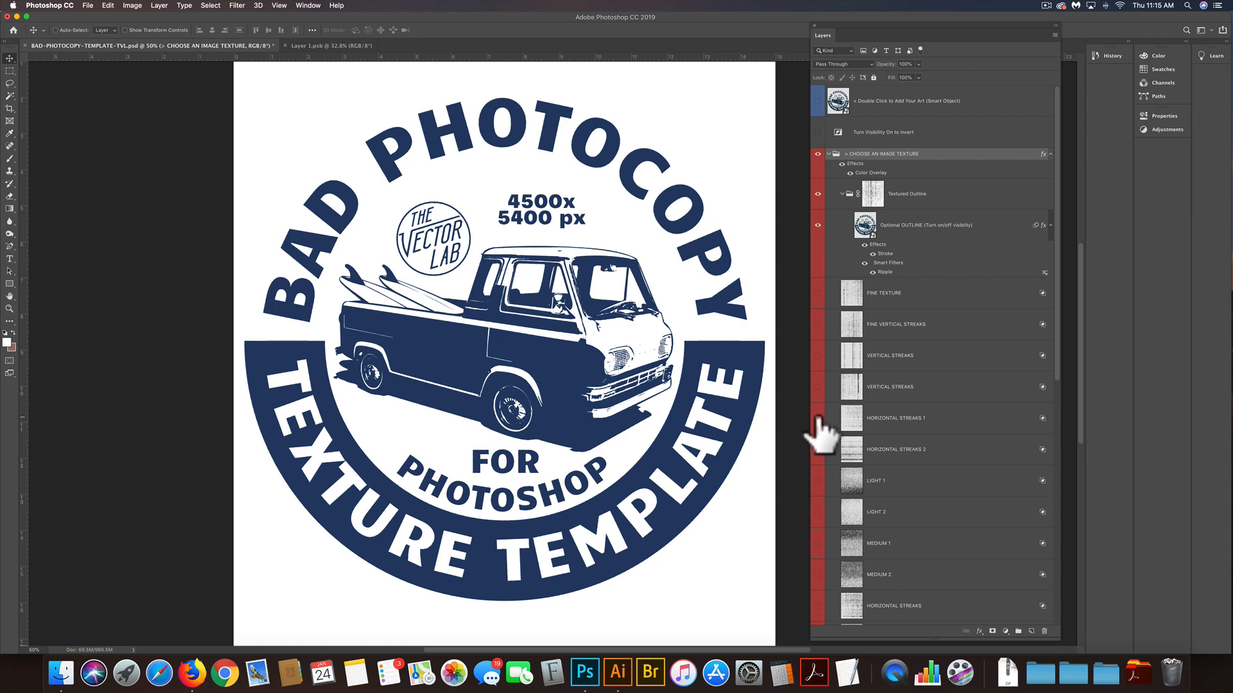
click(817, 419)
scroll(944, 385, down, 2)
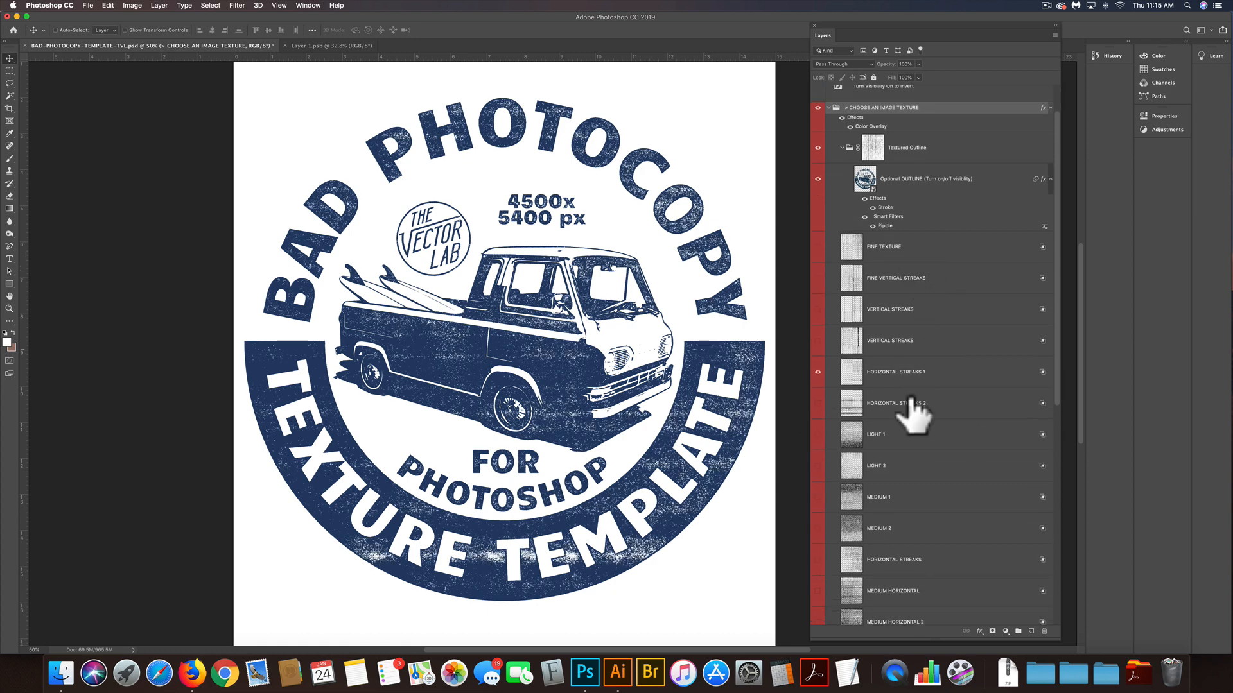
scroll(907, 385, down, 2)
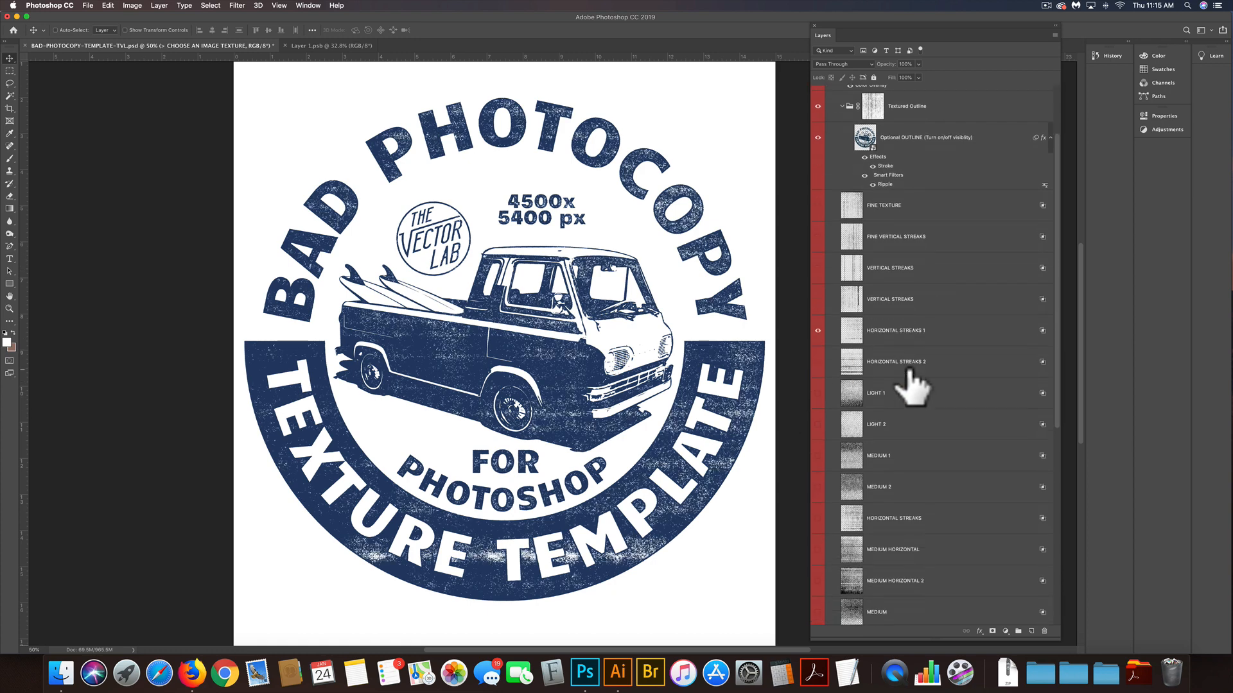
click(818, 330)
click(817, 362)
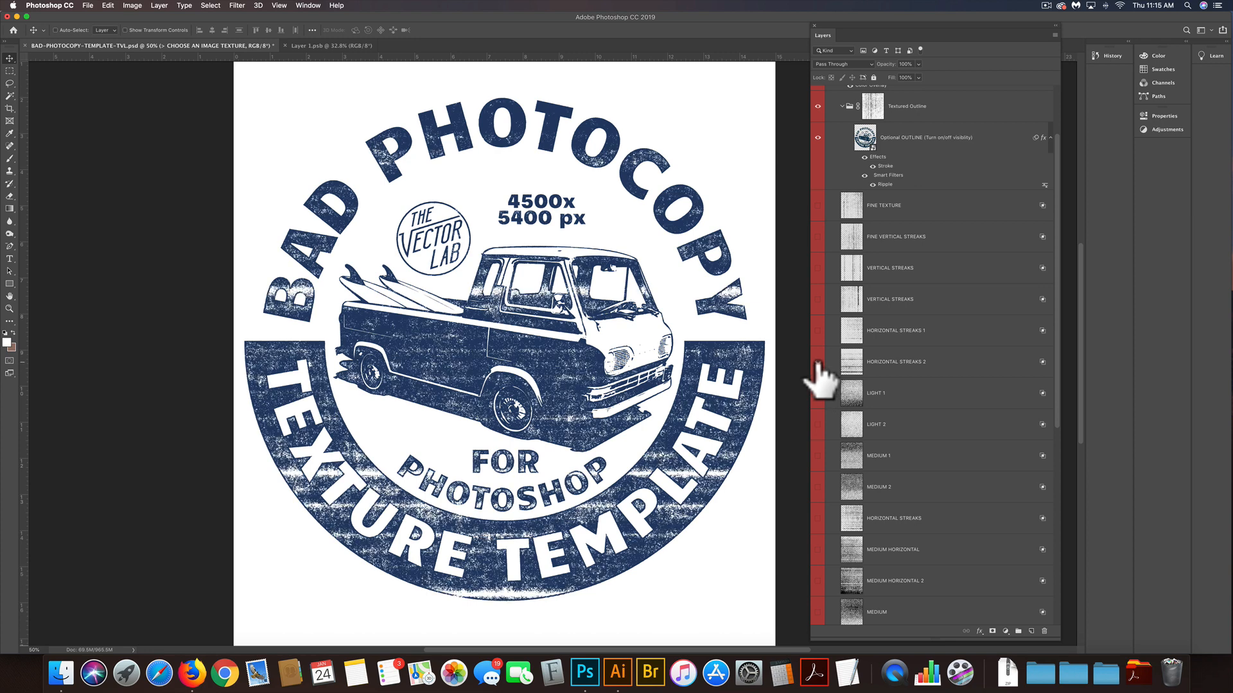
click(818, 363)
click(818, 393)
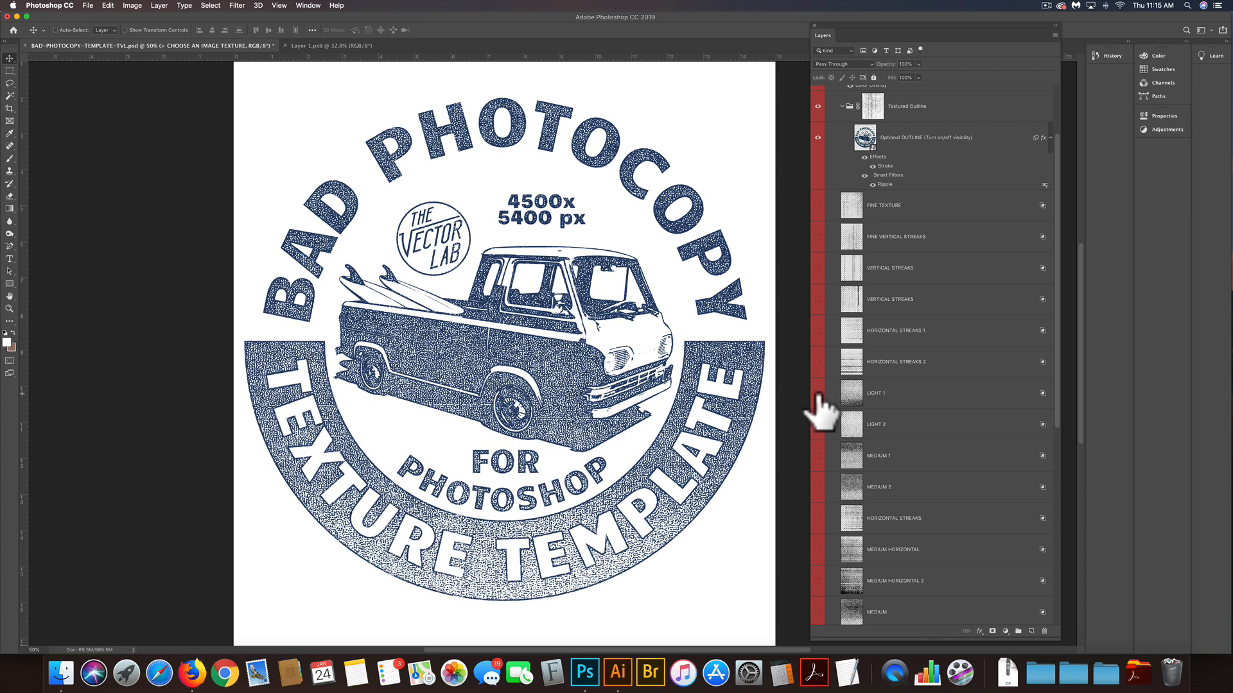
click(818, 393)
click(817, 425)
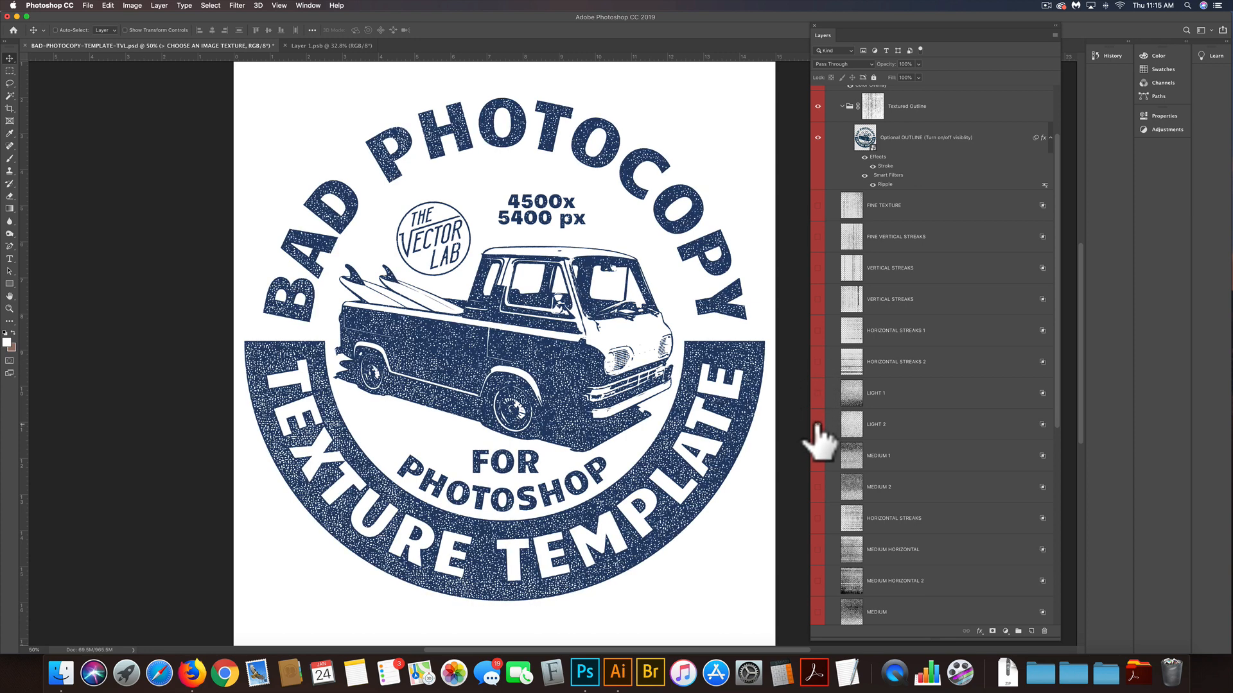
Hide the BACKGROUND COLOR layer to make the template's background transparent.
scroll(950, 475, down, 1)
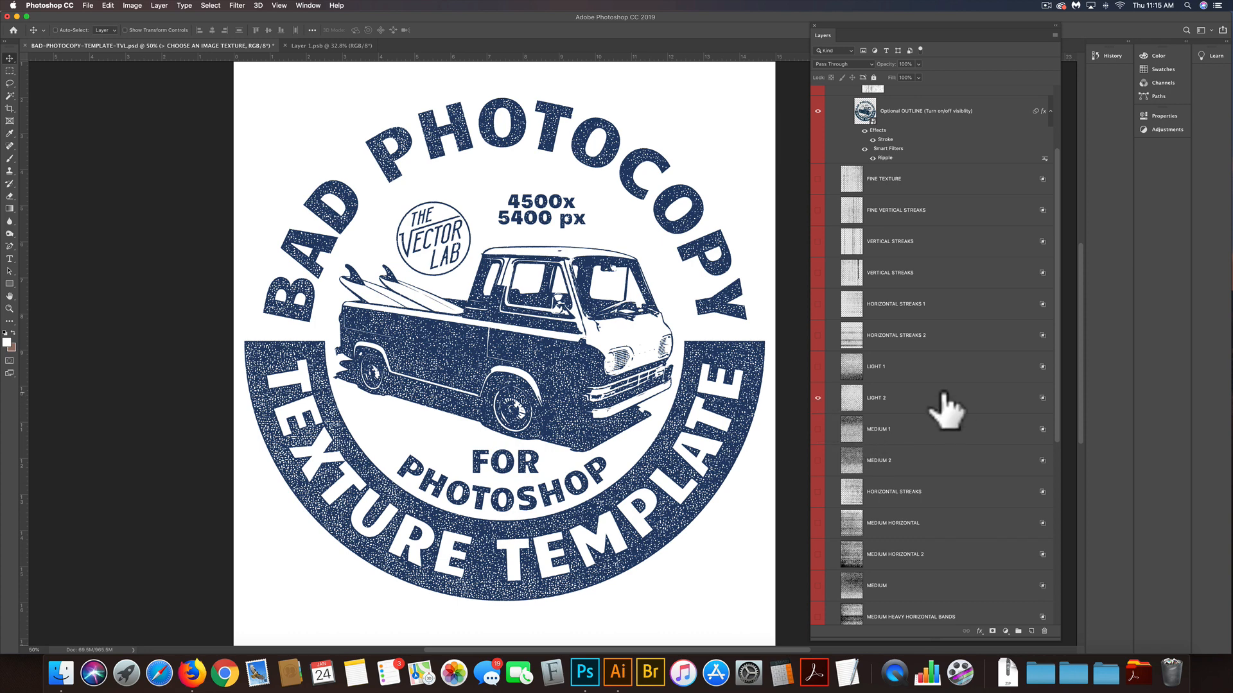
scroll(967, 443, down, 10)
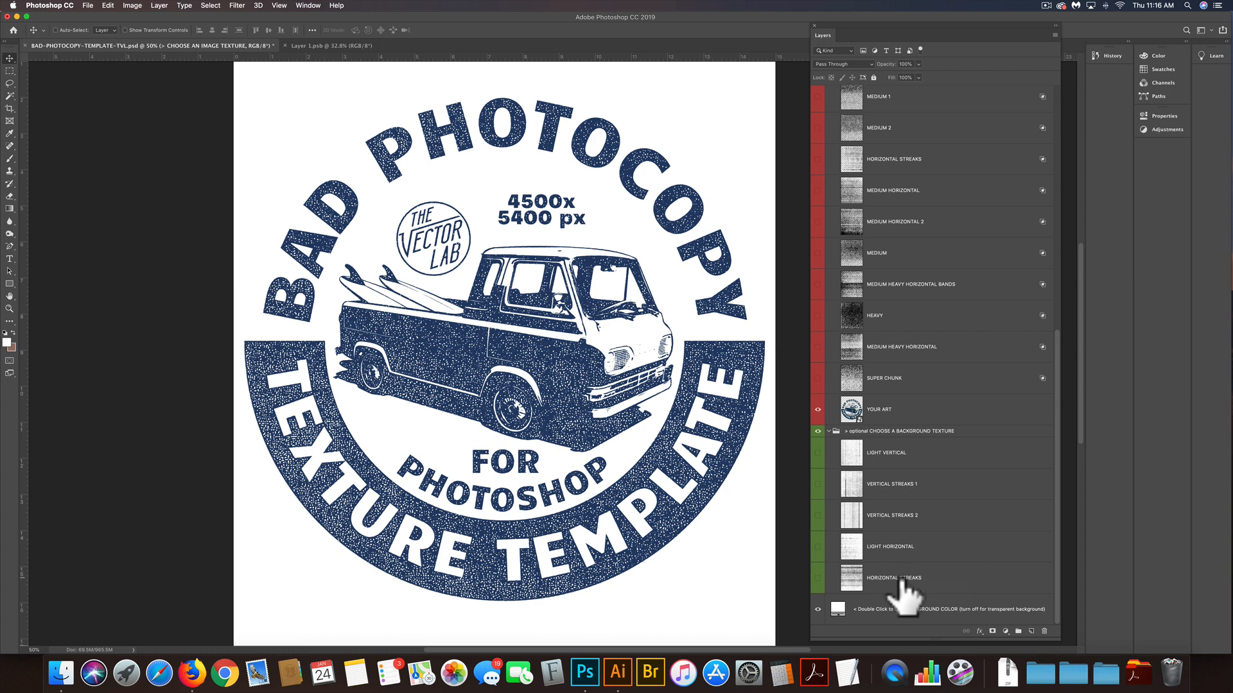
click(818, 610)
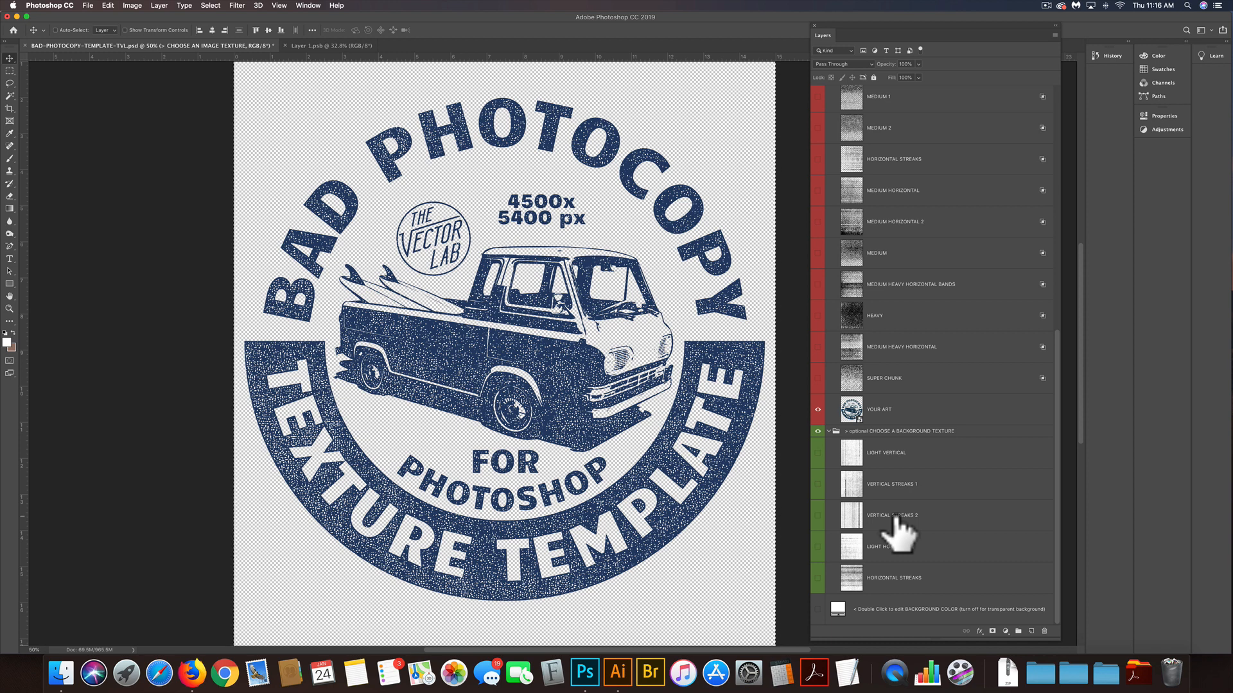
Copy the merged dark blue textured artwork into a new 5000 x 5000 pixel document at 300 pixels per inch.
key(super+n)
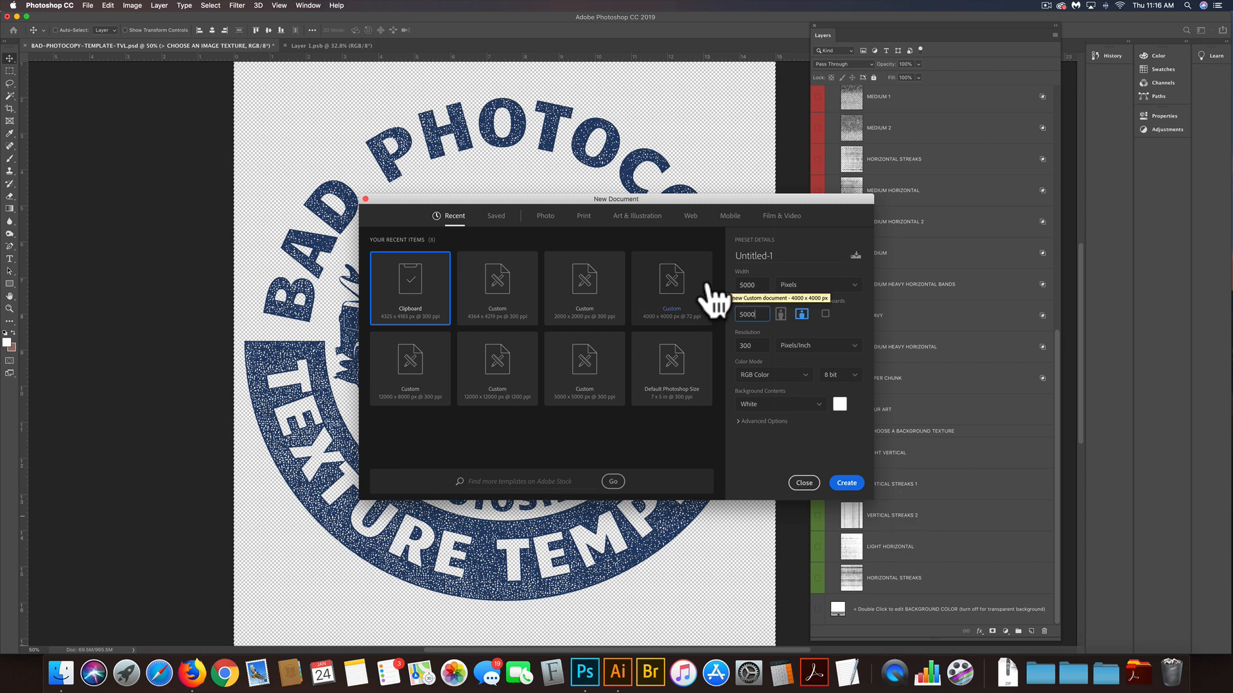
key(Return)
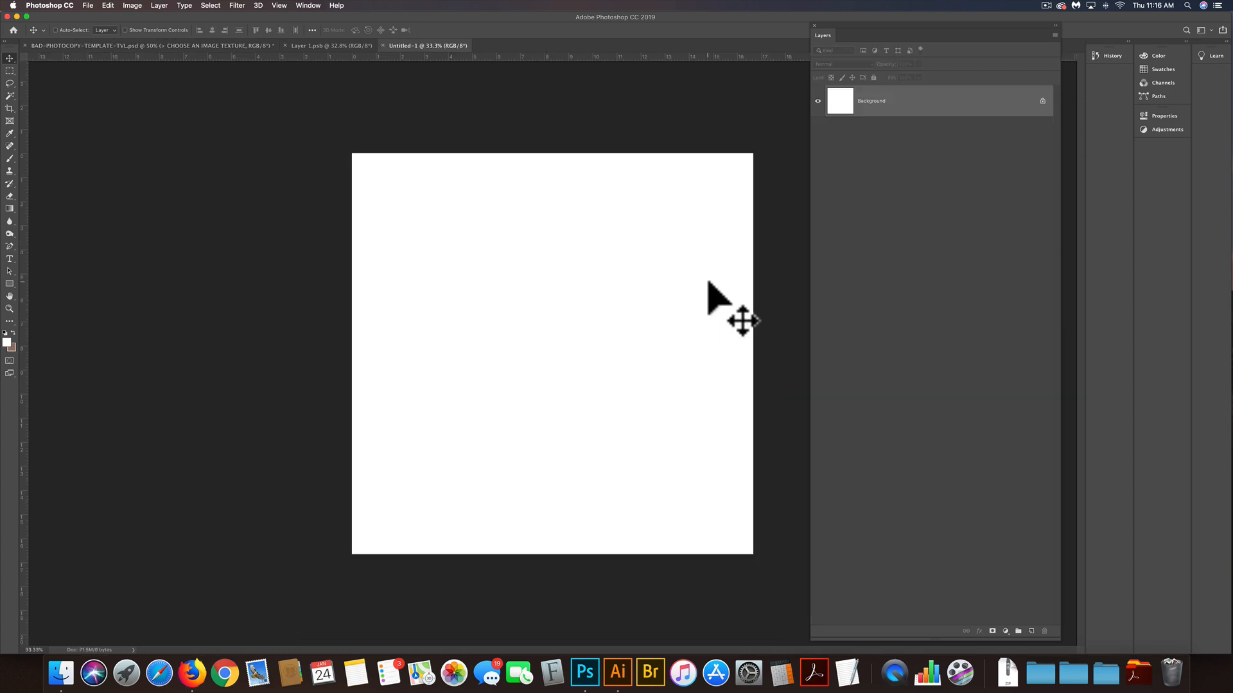
key(super+v)
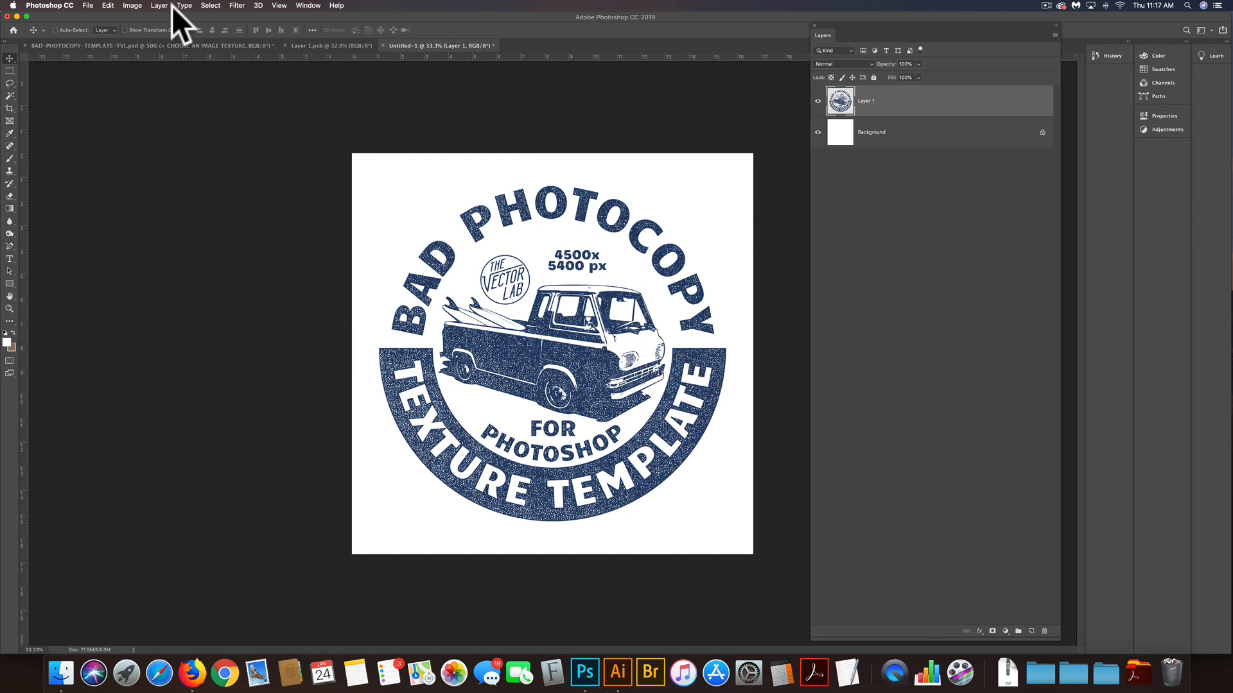
In the template's art smart object, hide Layer 3, show the gray Layer 4, save it, and return to the template.
click(170, 46)
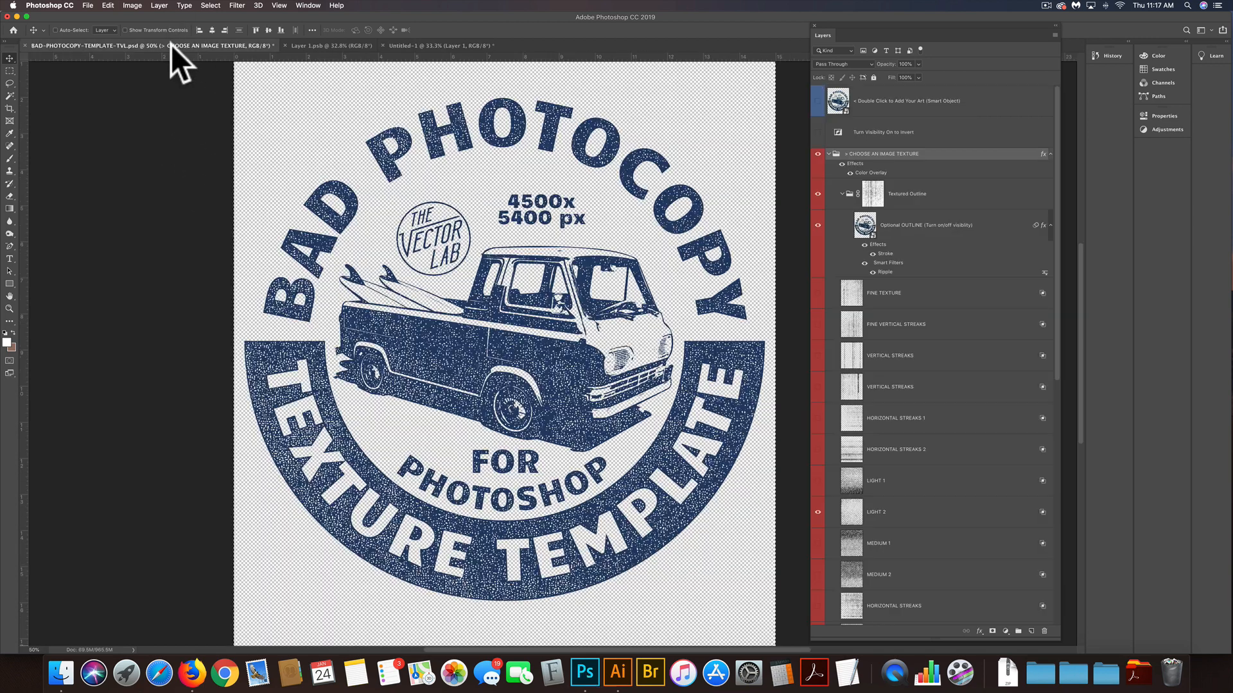
double_click(839, 101)
click(818, 132)
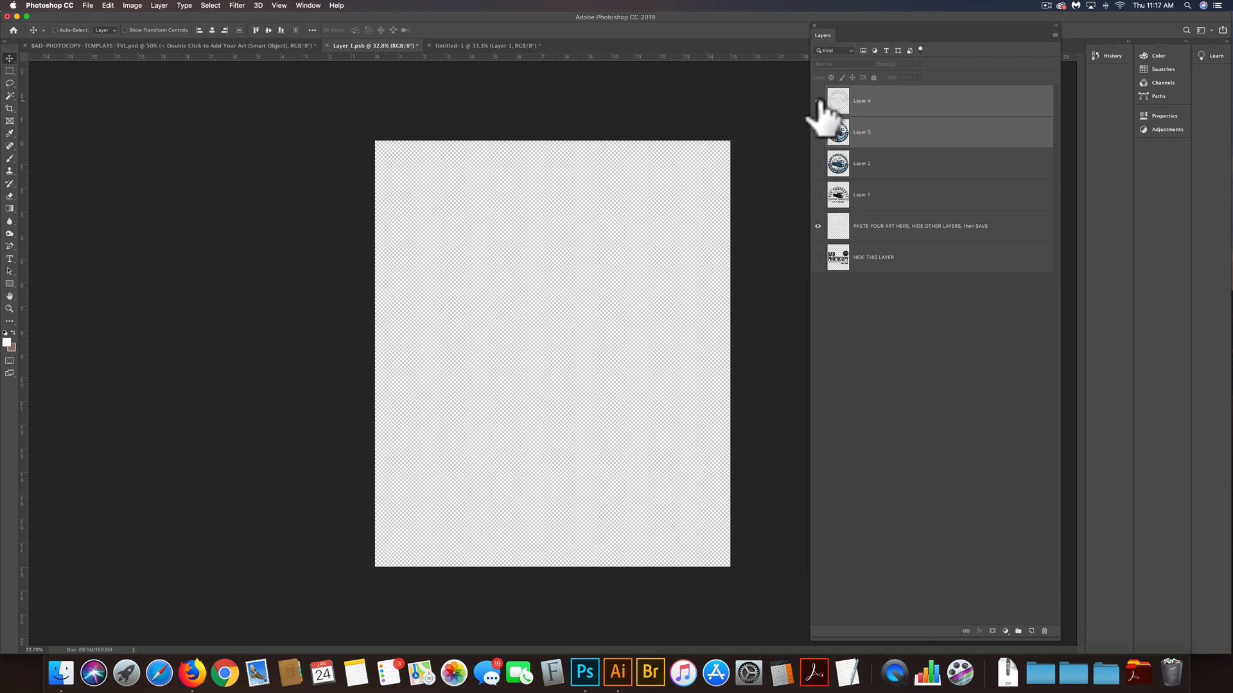
click(817, 100)
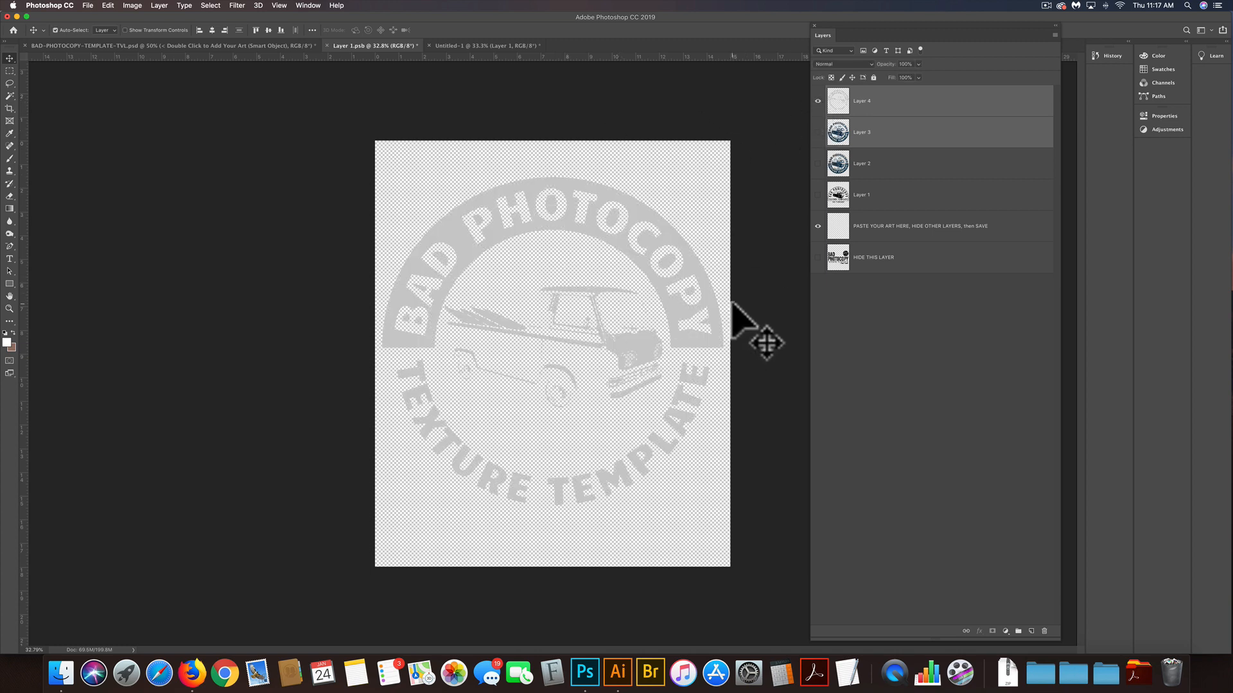
key(super+s)
click(234, 45)
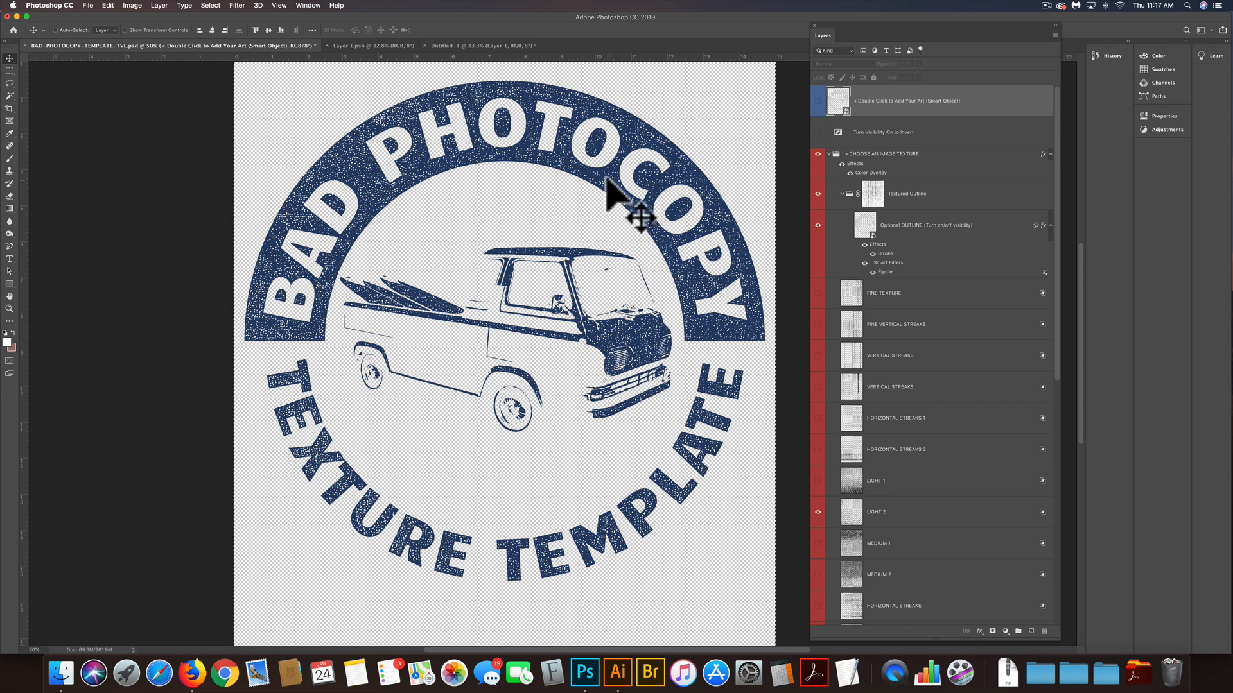
Change the Color Overlay of the CHOOSE AN IMAGE TEXTURE group to light gray #c6c6c6.
double_click(870, 173)
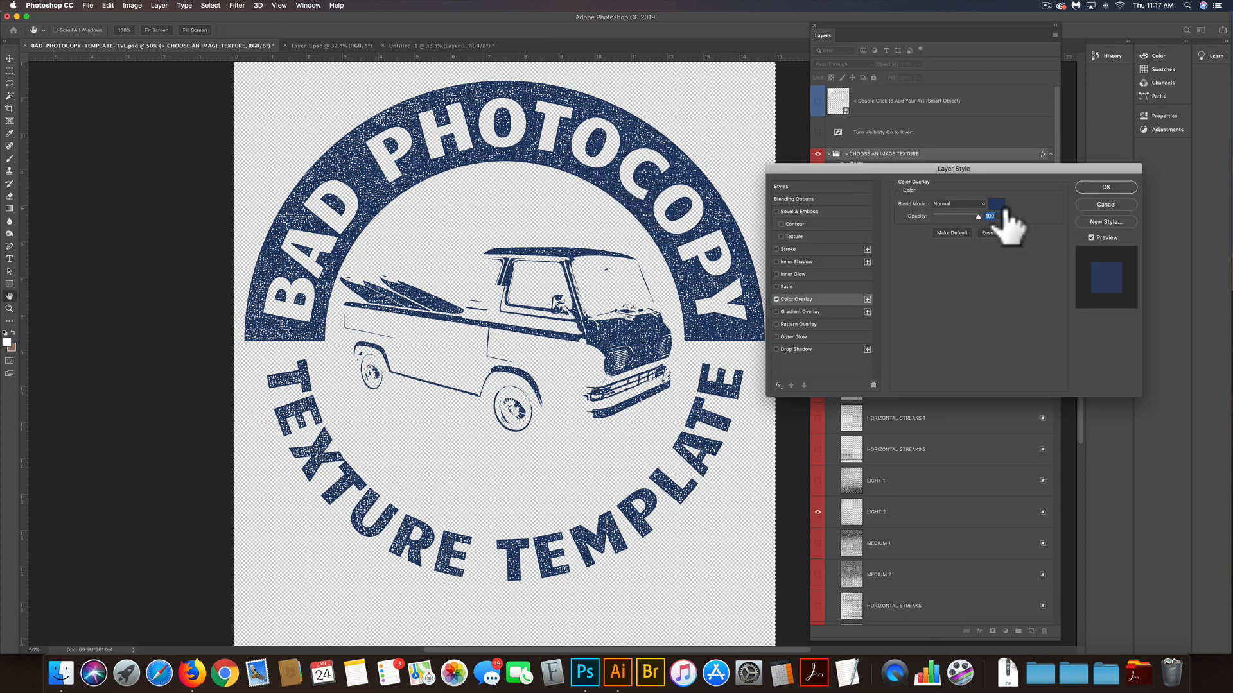
click(999, 204)
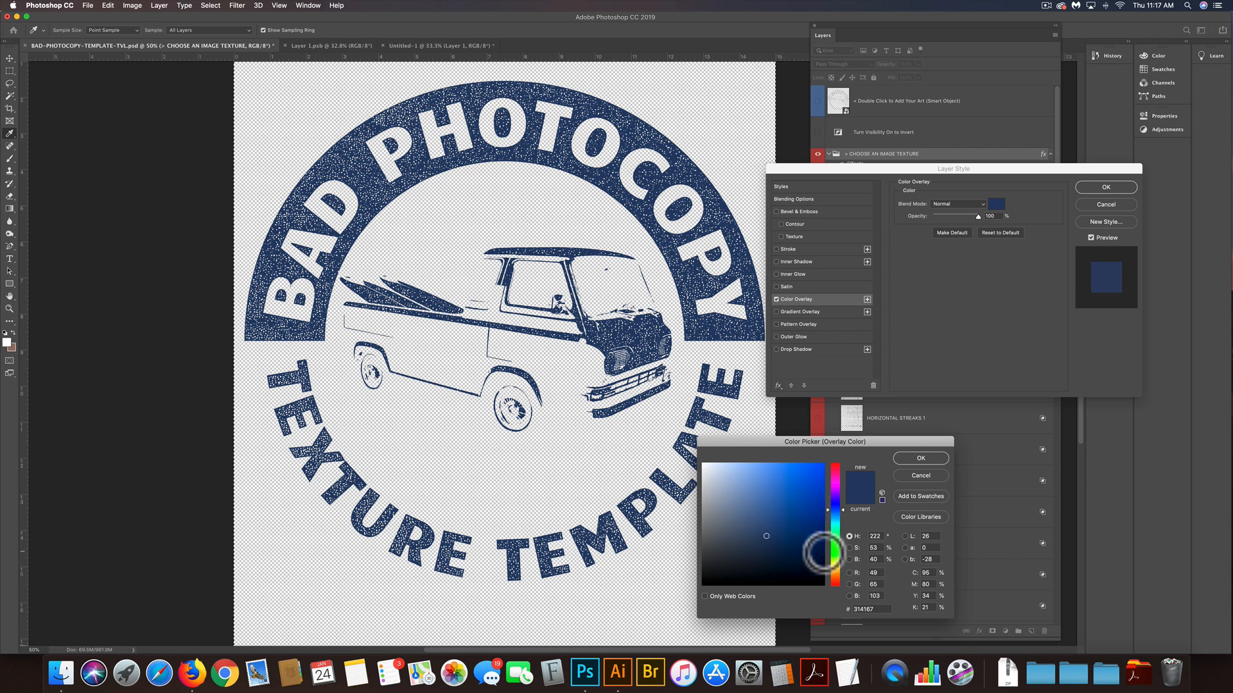
click(835, 580)
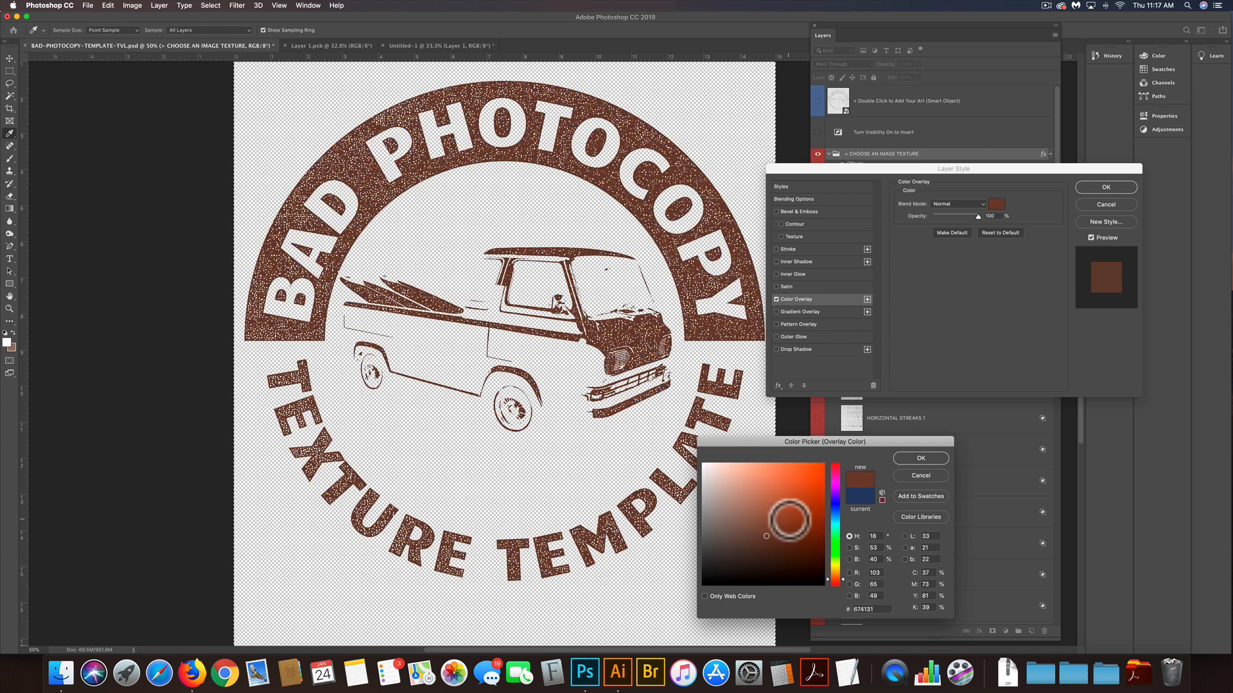
drag(789, 519, 705, 490)
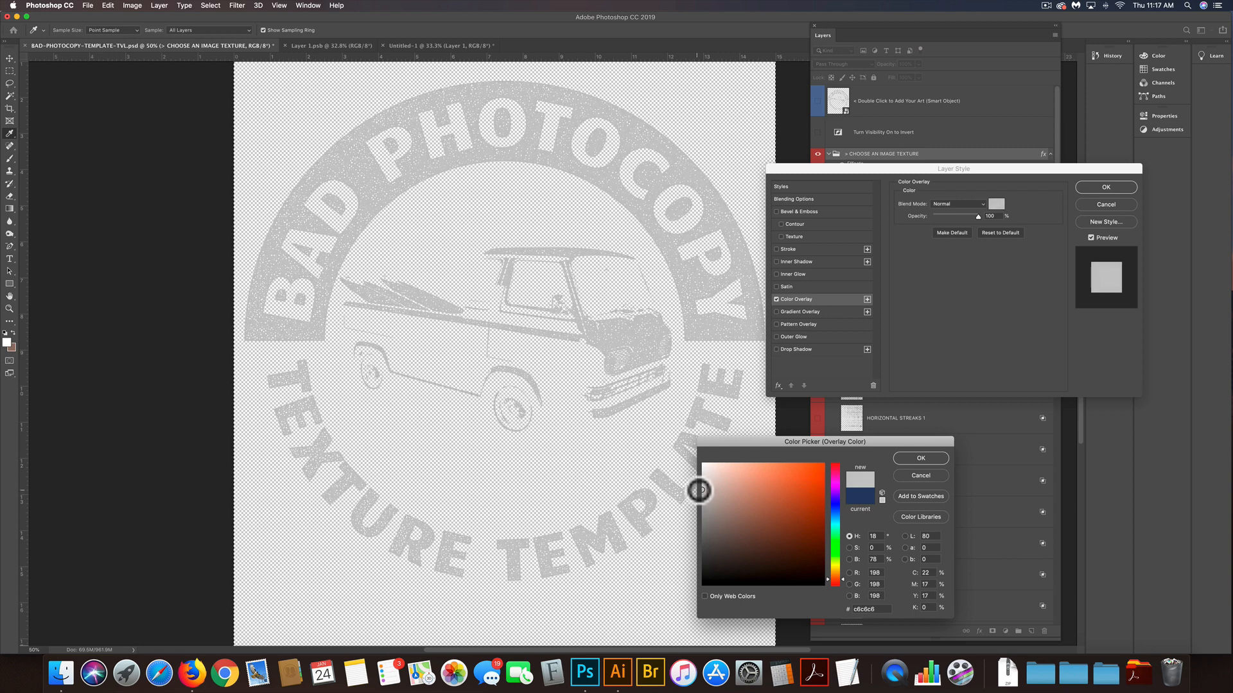
click(920, 458)
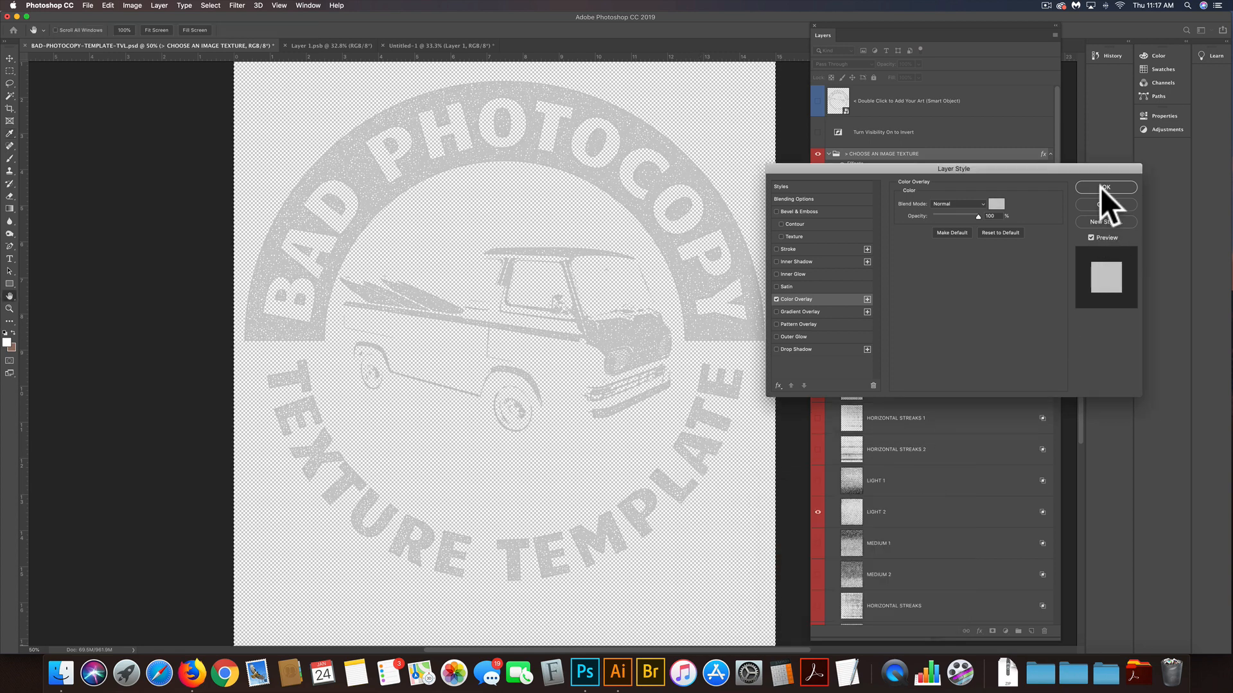
click(1101, 186)
Show the BACKGROUND COLOR layer and set its fill to near-black #2d2c2c so the light gray artwork stands out.
scroll(985, 386, down, 10)
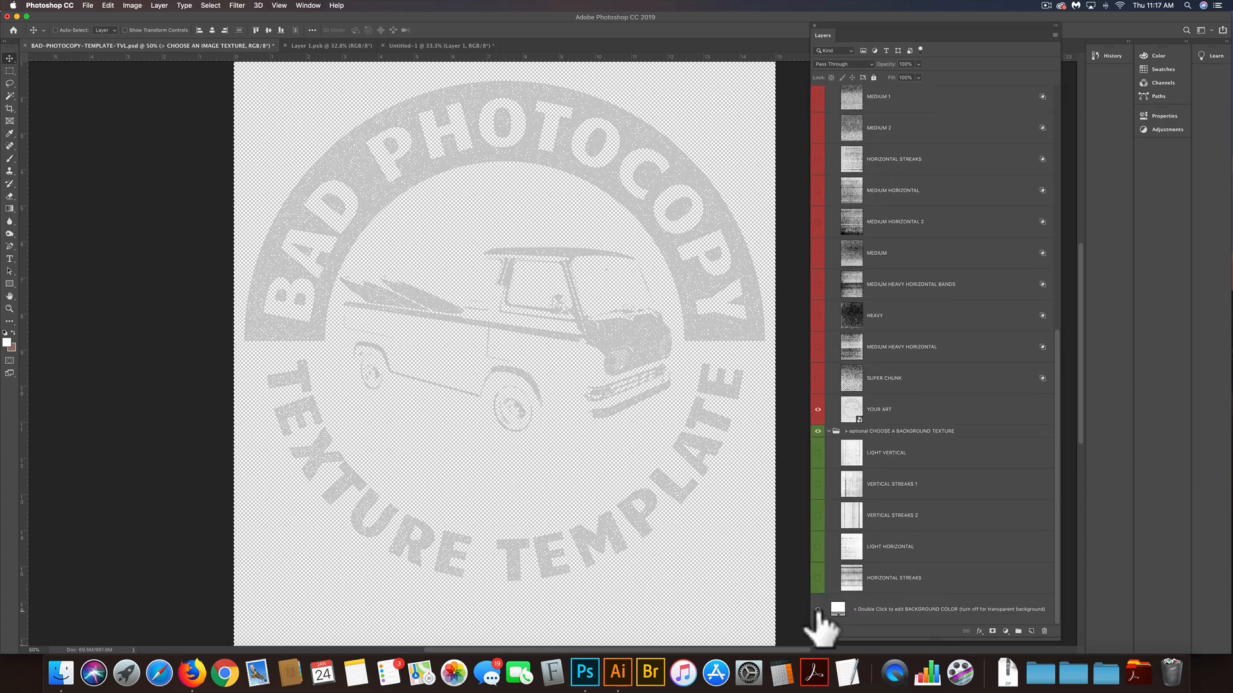
click(817, 609)
double_click(838, 610)
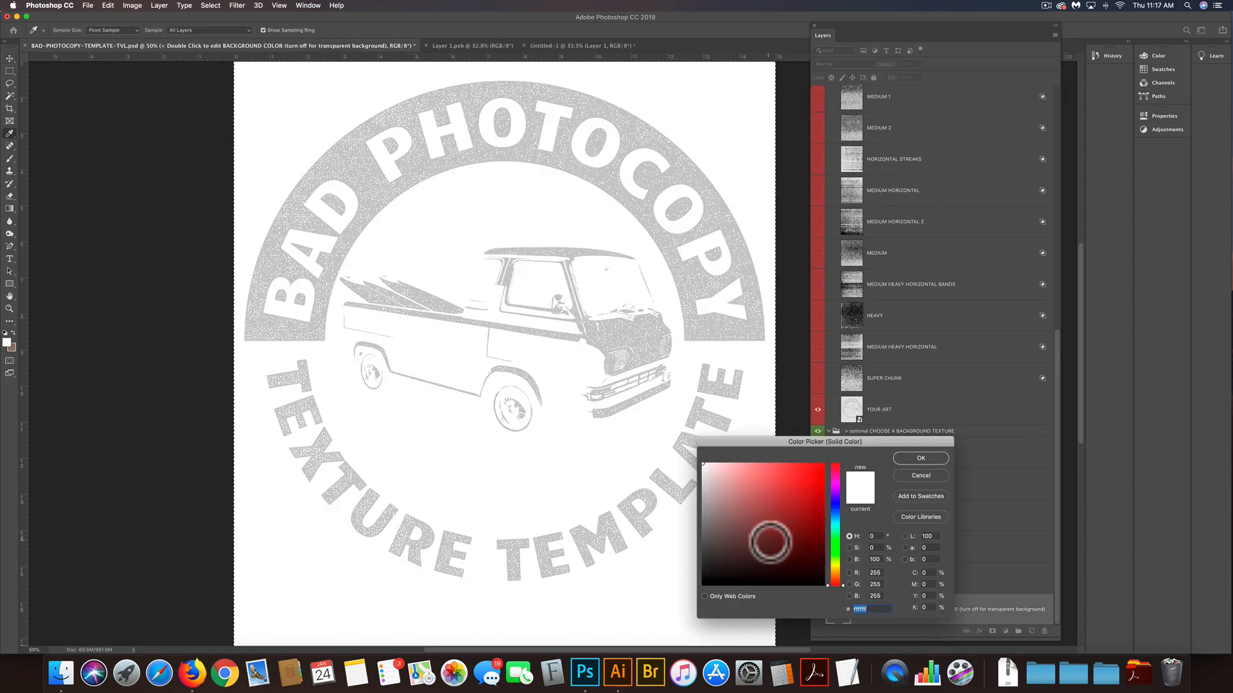
drag(769, 542, 677, 570)
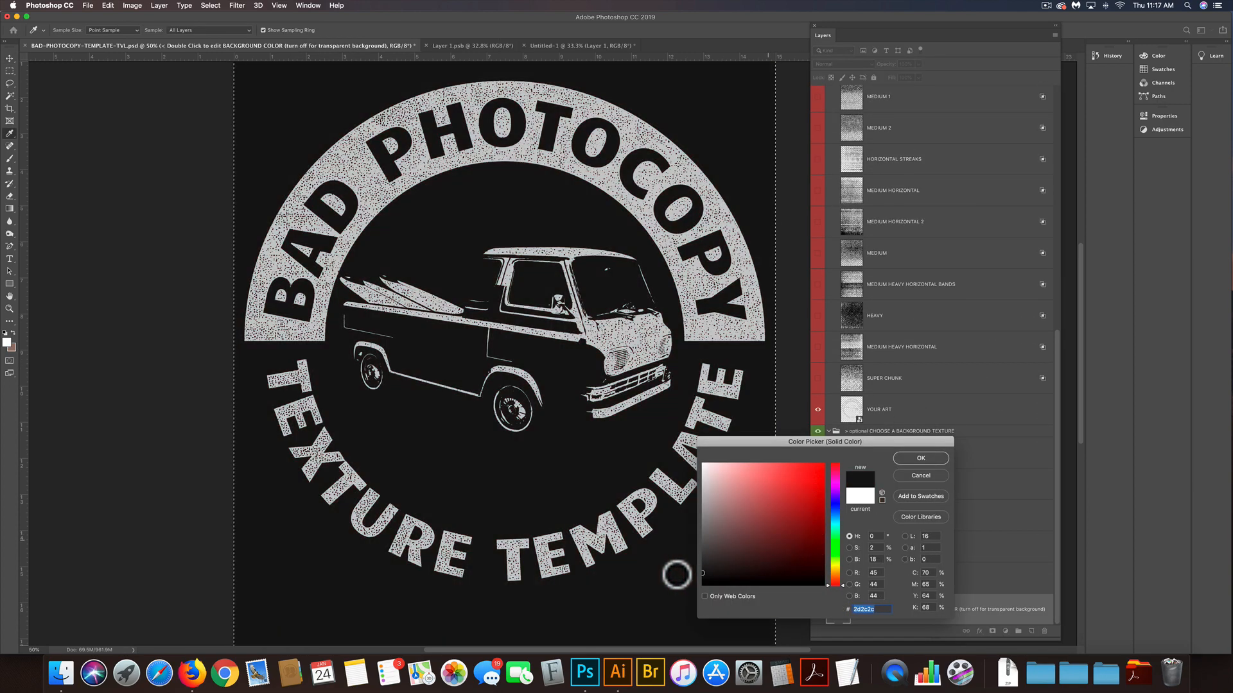
click(913, 459)
Replace the visible LIGHT 2 texture with MEDIUM 1 on the gray artwork.
scroll(944, 426, up, 5)
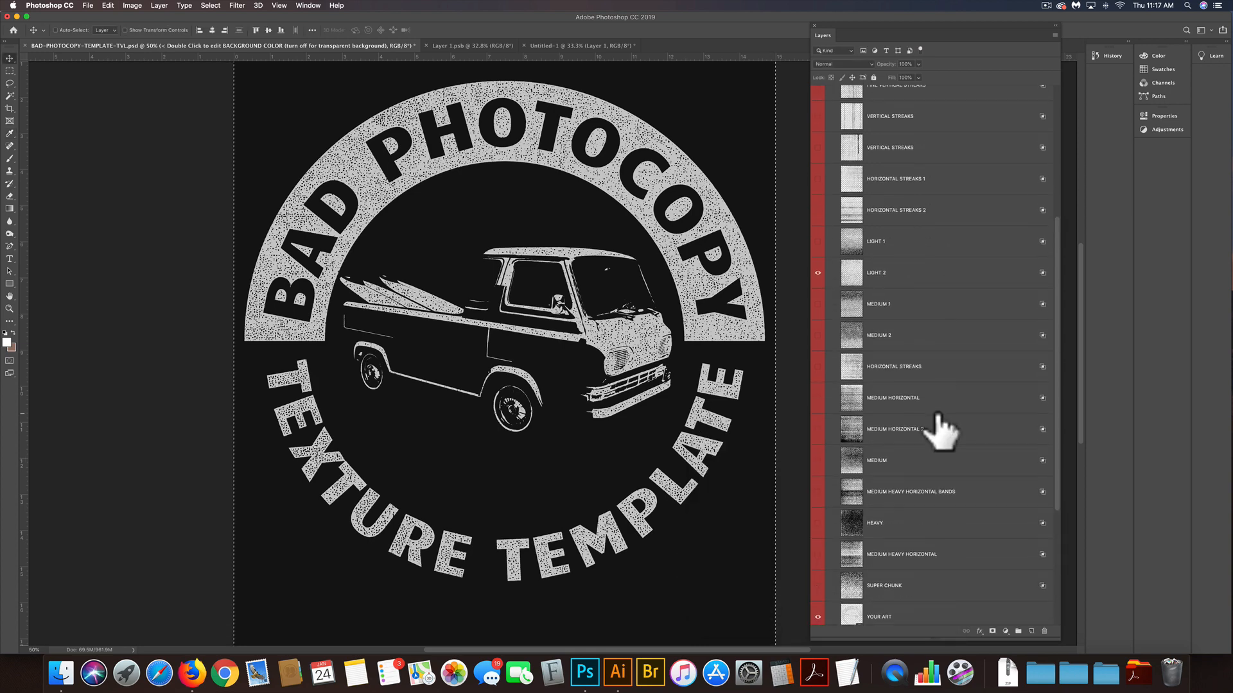
click(820, 273)
click(818, 304)
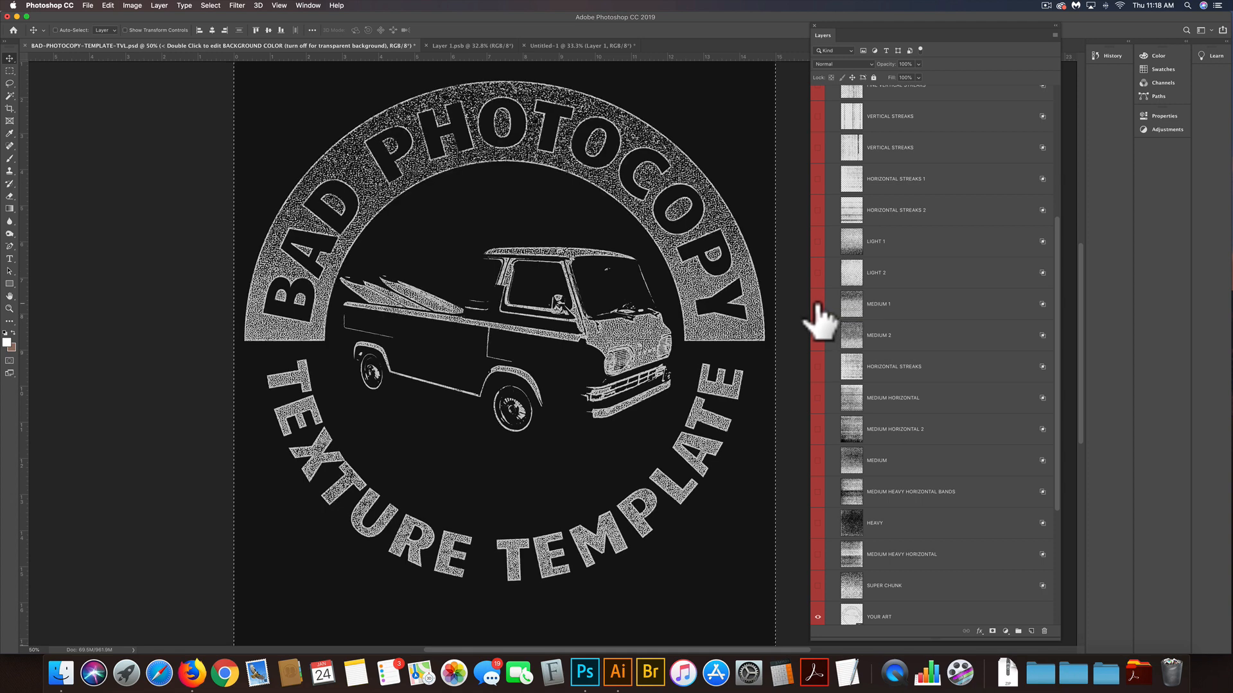
Try the MEDIUM 2 and HORIZONTAL STREAKS textures in place of MEDIUM 1 on the gray artwork, and settle on MEDIUM HORIZONTAL.
click(818, 306)
click(817, 336)
click(818, 335)
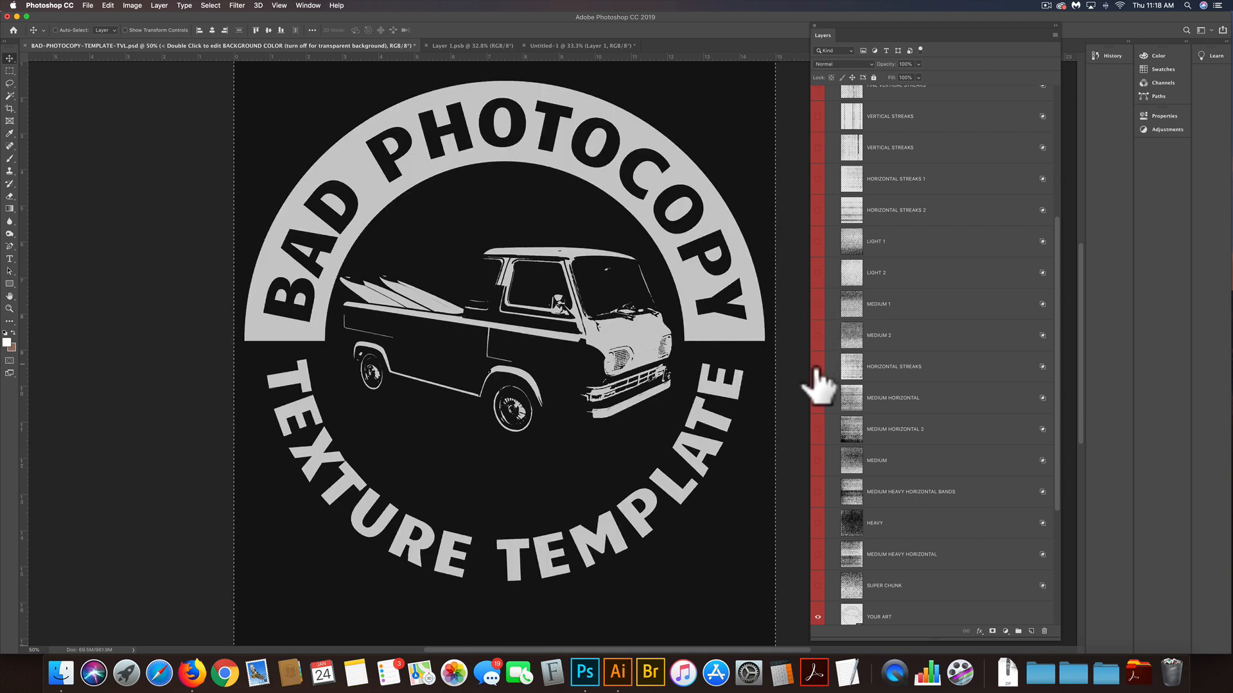
click(818, 367)
click(818, 367)
click(818, 398)
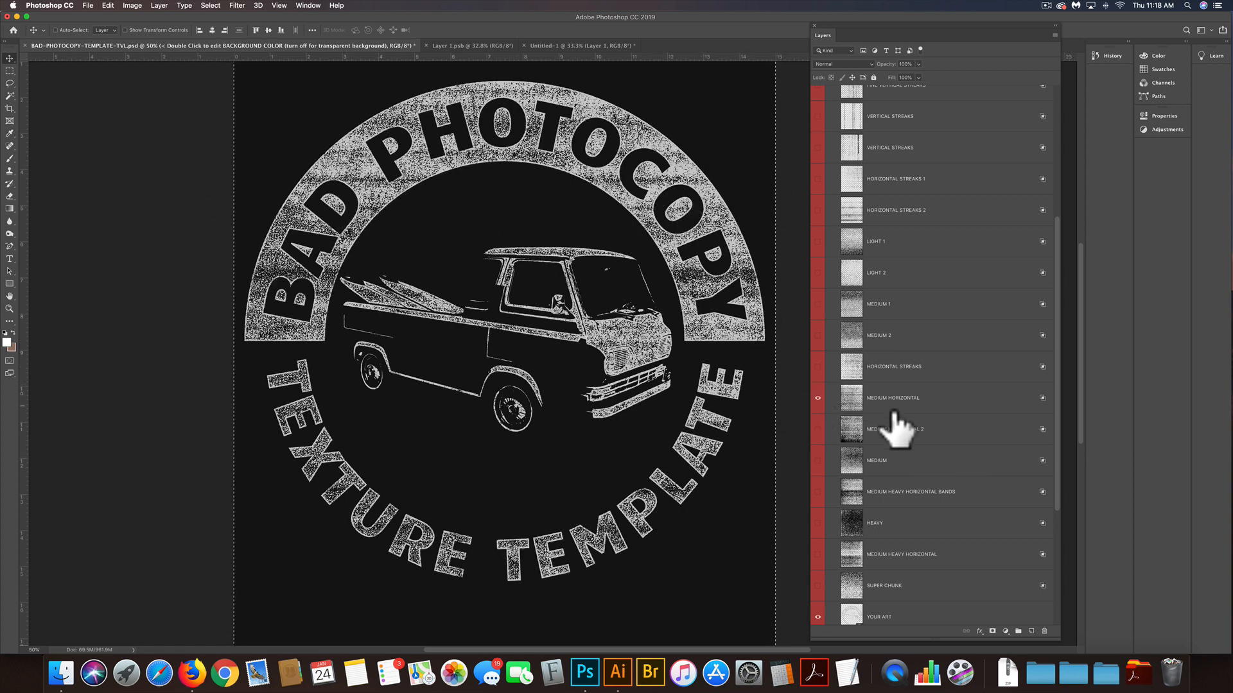
Hide the BACKGROUND COLOR layer, copy the merged gray artwork, and paste it above the blue artwork in the Untitled-1 document.
scroll(916, 438, down, 5)
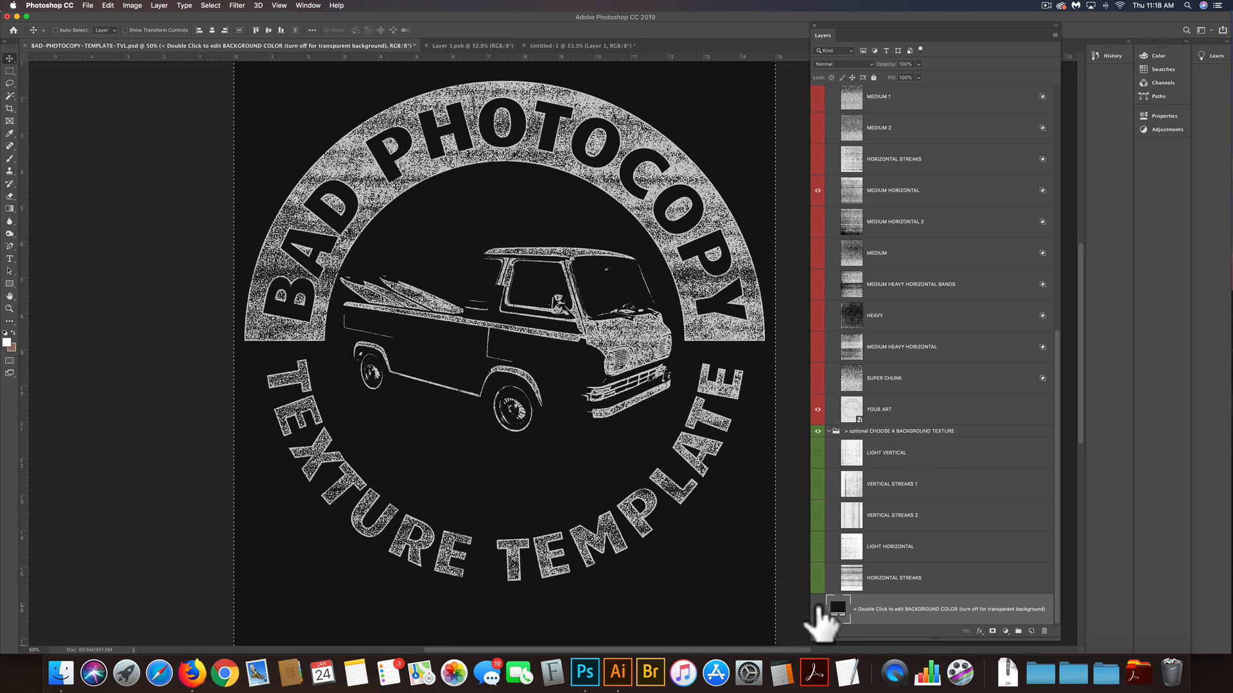
click(817, 609)
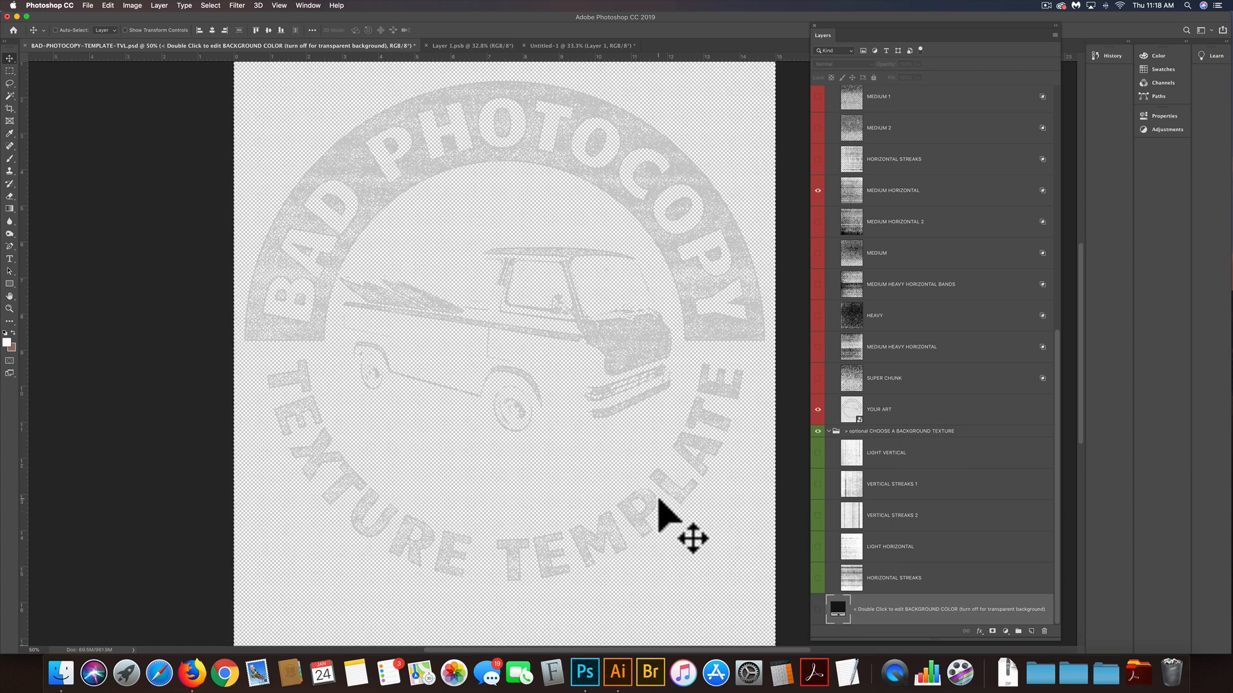
key(super+shift+c)
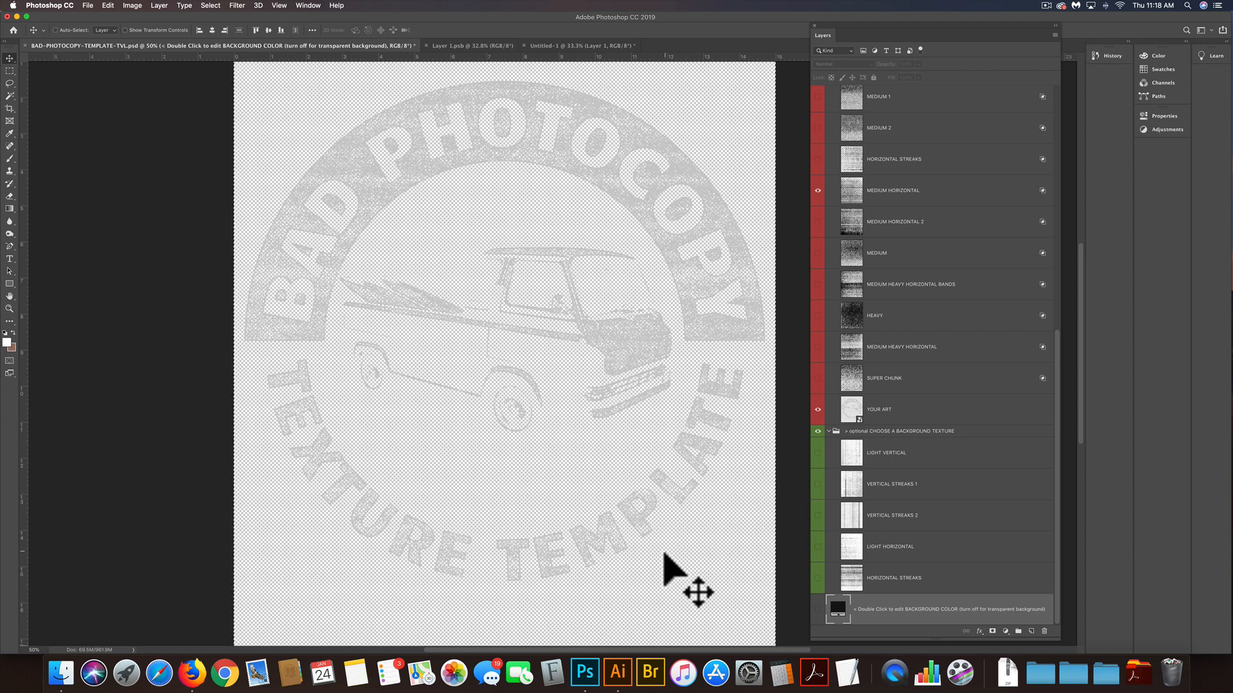
click(558, 46)
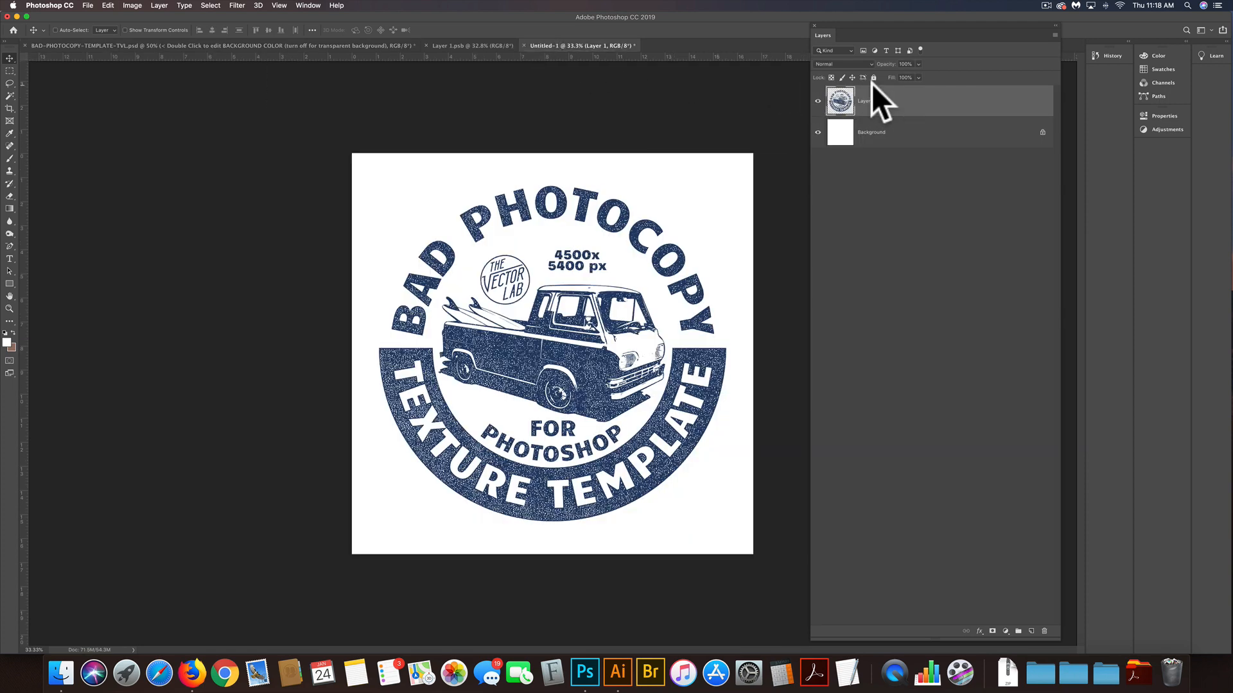
key(super+v)
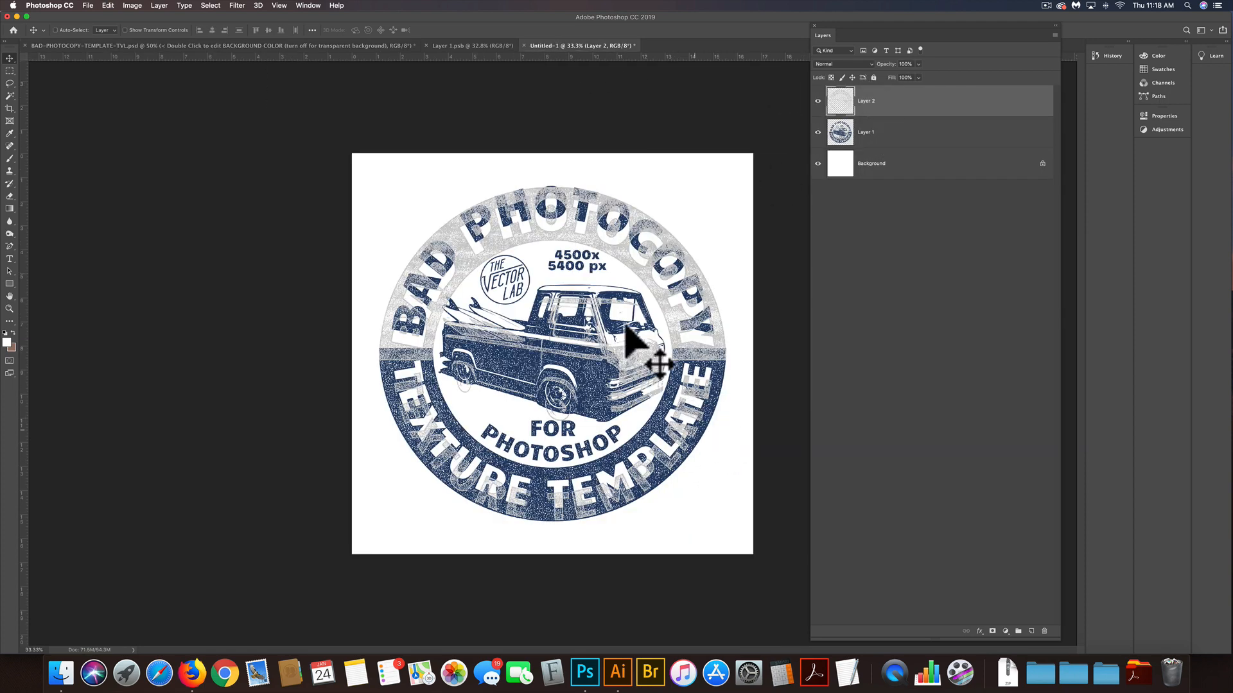
Move the pasted gray layer into alignment with the blue badge artwork, matching them where the ring's two halves meet.
scroll(693, 331, up, 5)
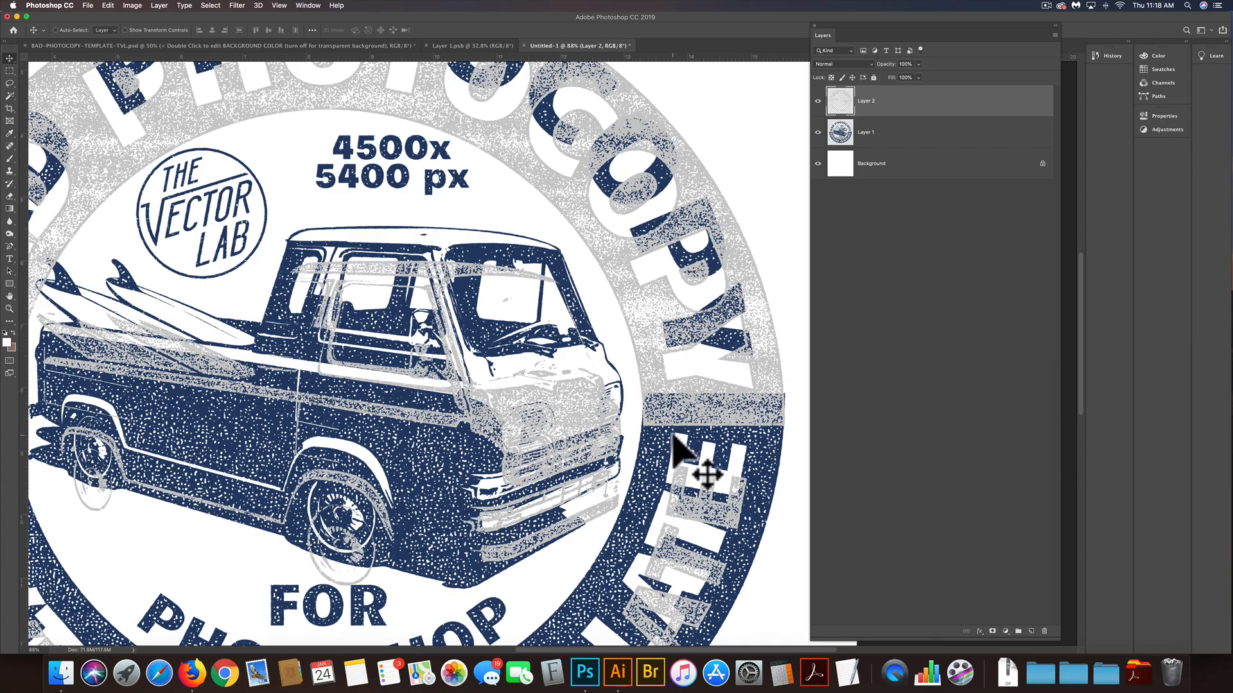
scroll(685, 409, up, 3)
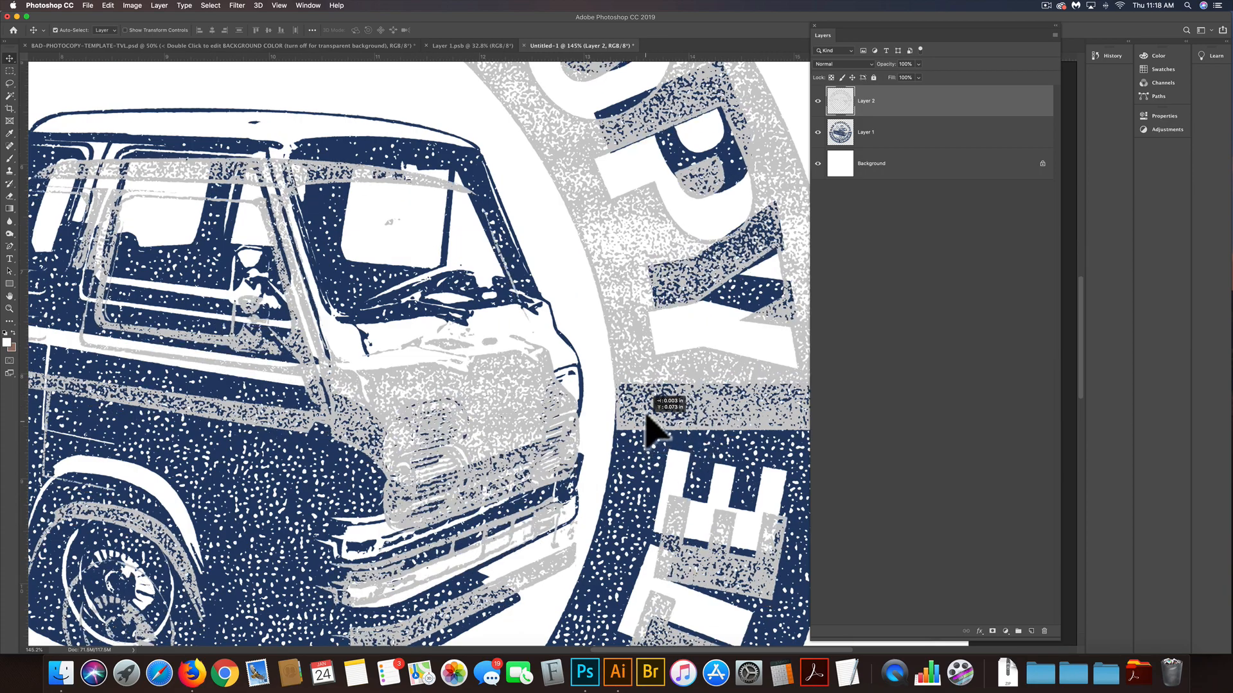